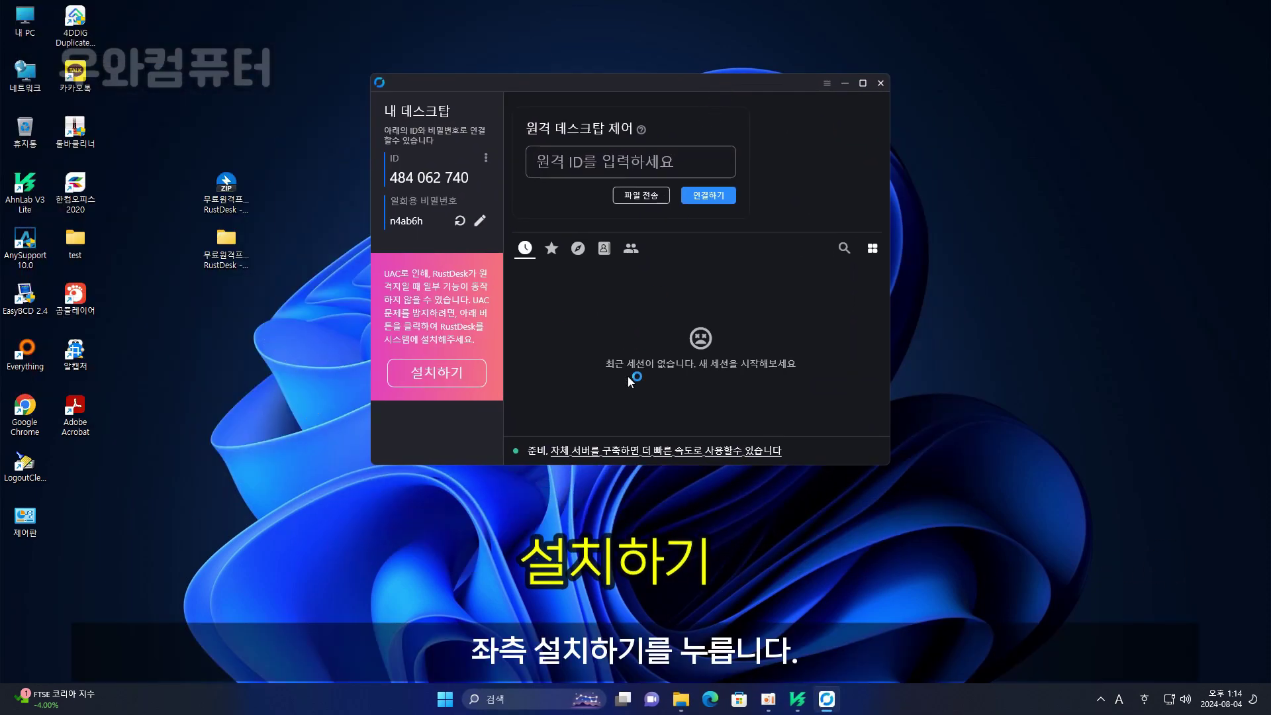
- Install RustDesk on this PC by accepting the licence with 동의 및 설치
left_click(448, 383)
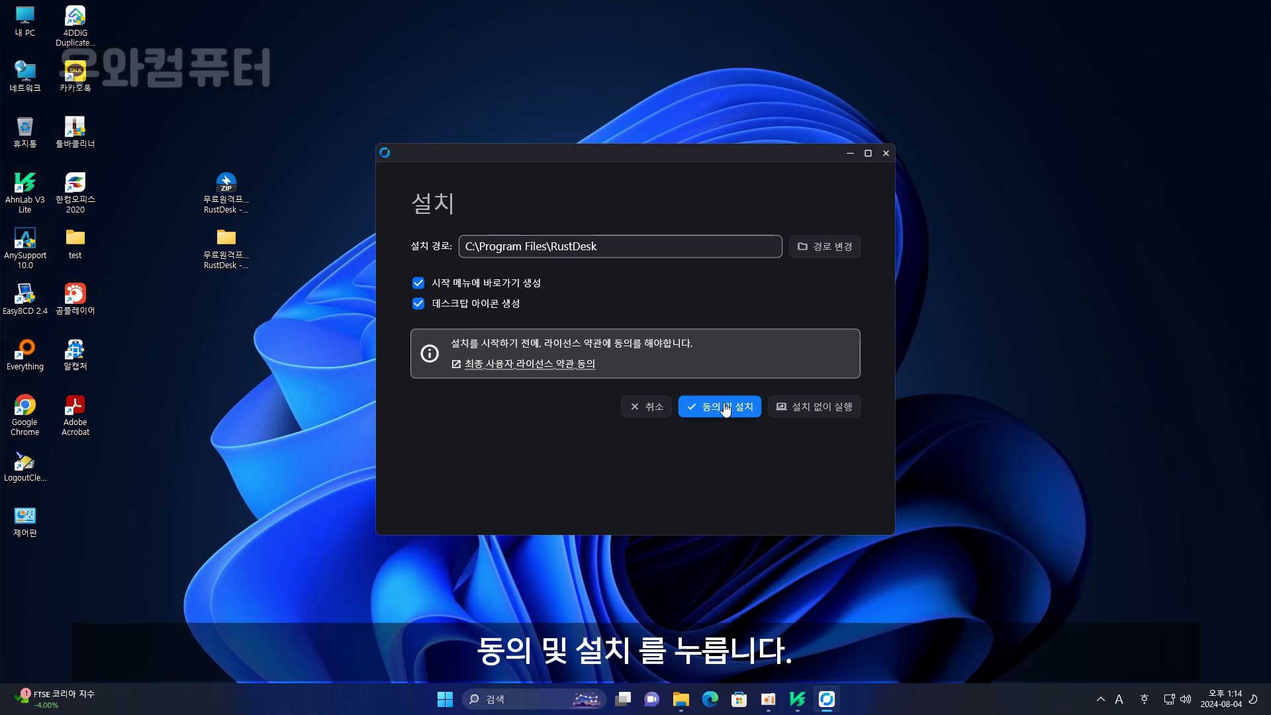
left_click(725, 407)
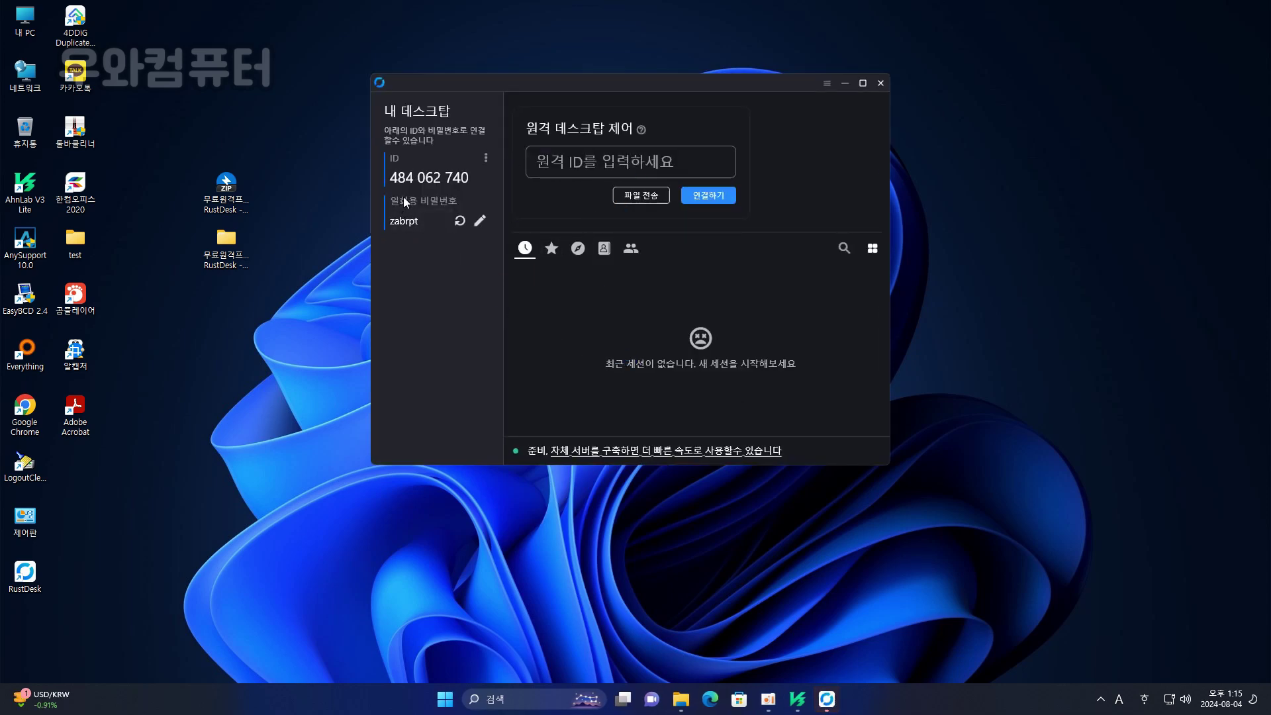
- Open RustDesk's security settings from the password pencil icon and unlock them for editing
left_click(481, 223)
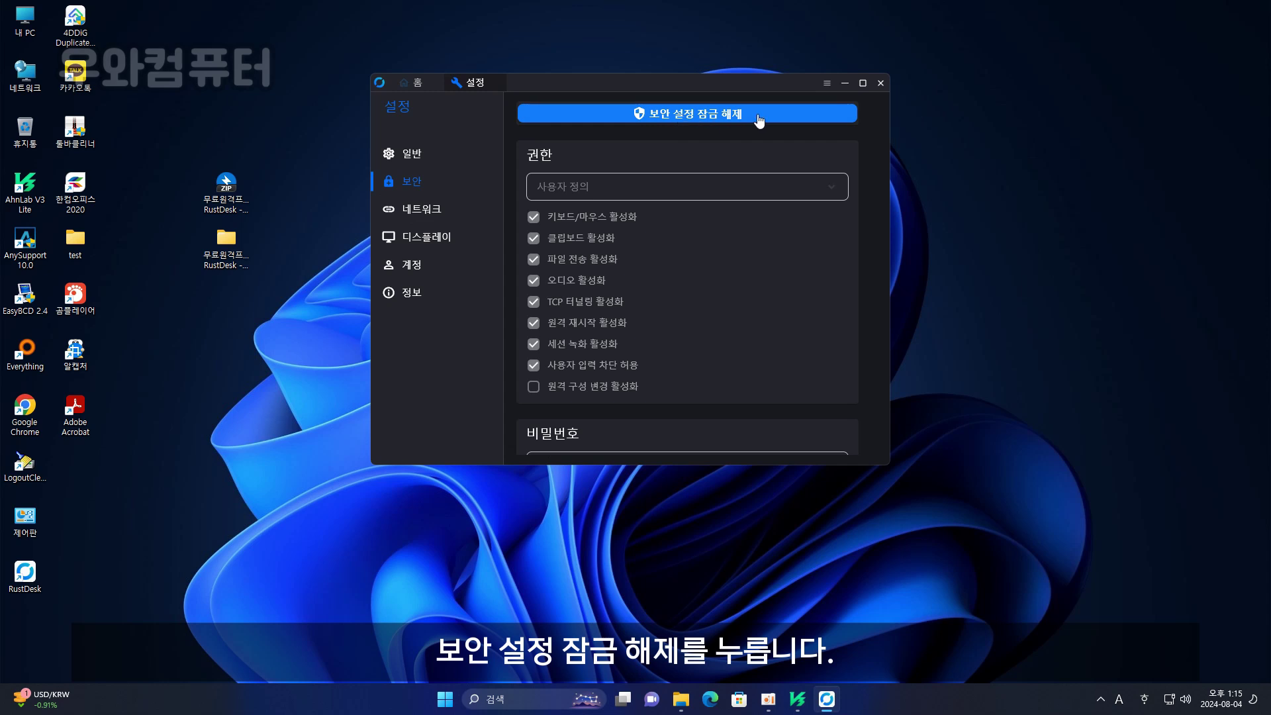
left_click(732, 117)
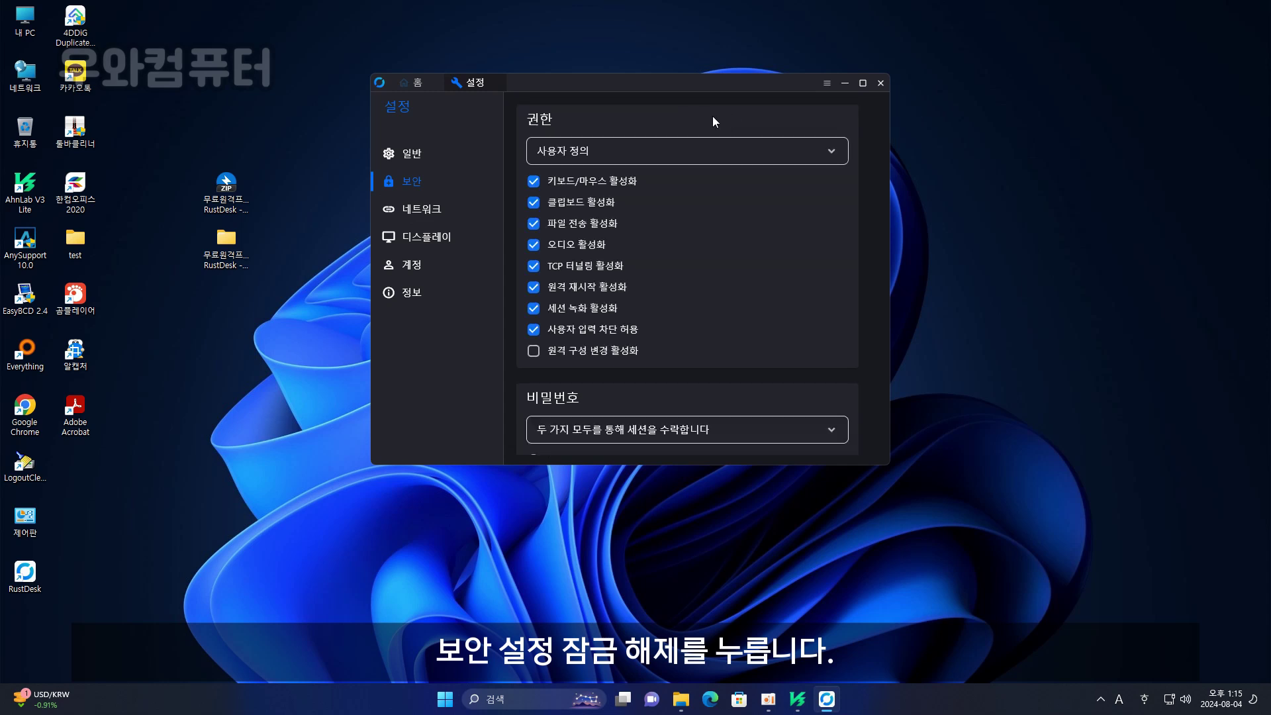
scroll(639, 186, "down", 5)
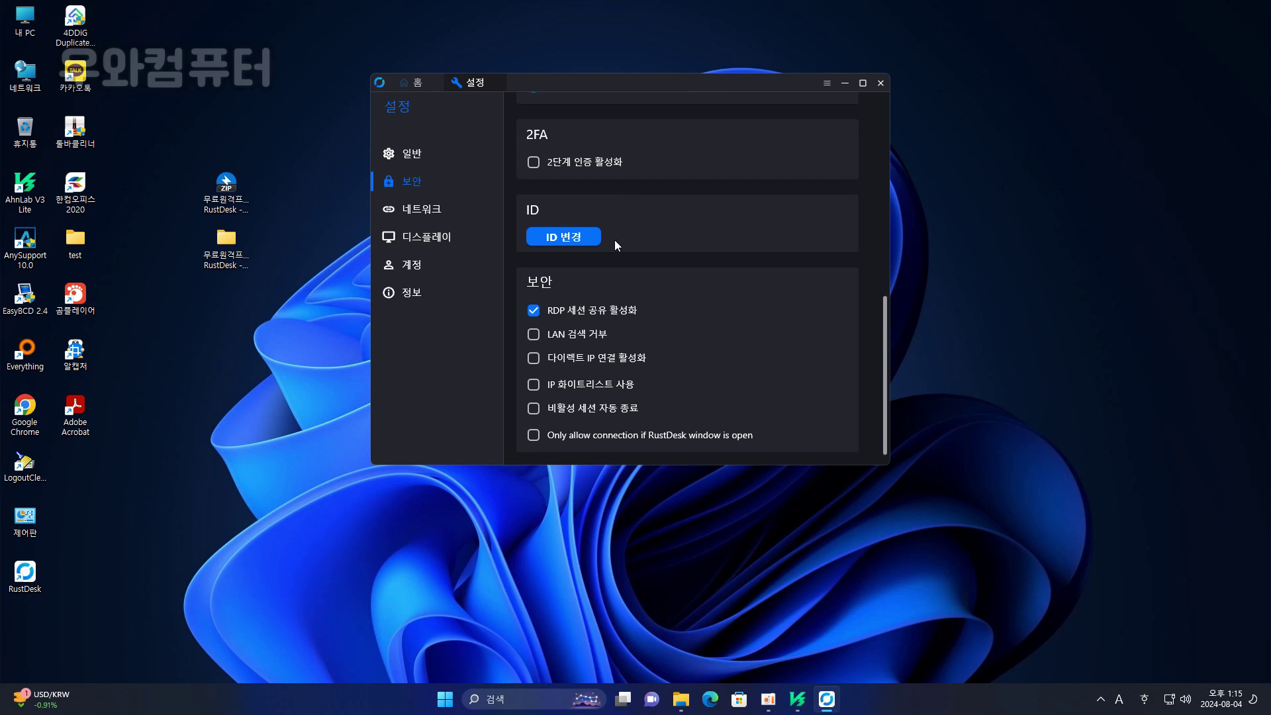
scroll(614, 239, "up", 5)
scroll(592, 306, "down", 4)
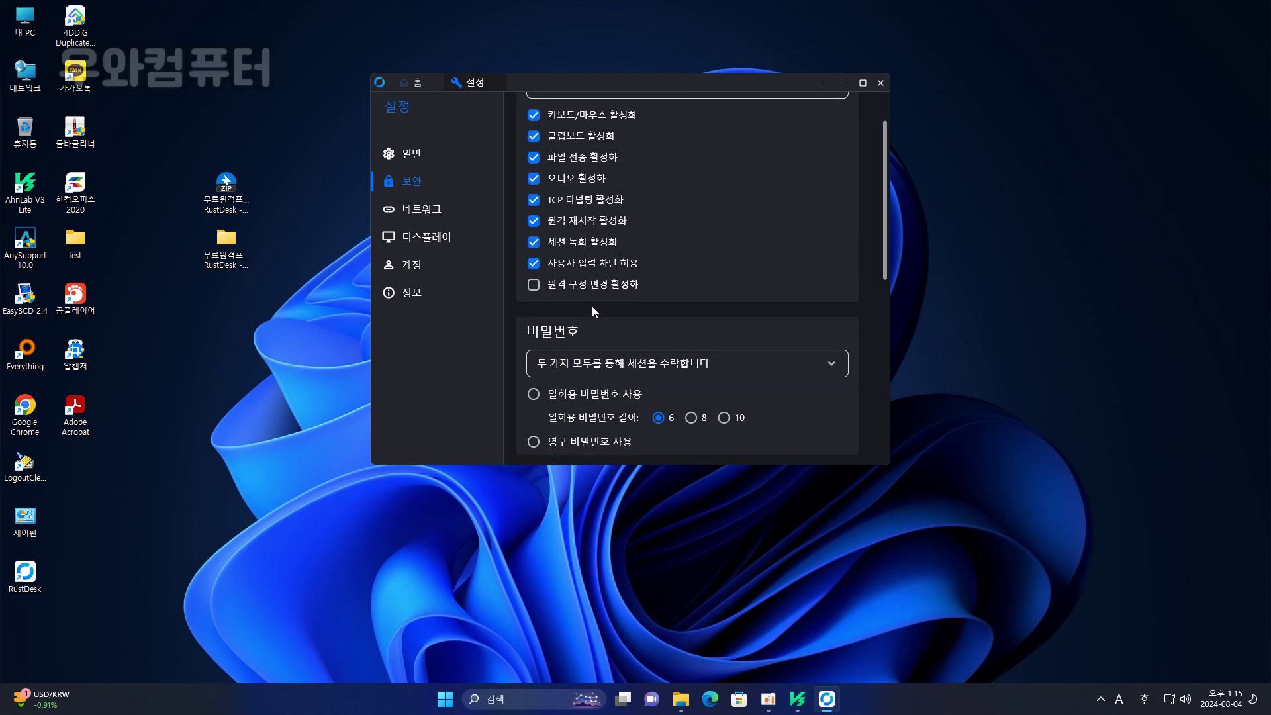
scroll(666, 252, "up", 5)
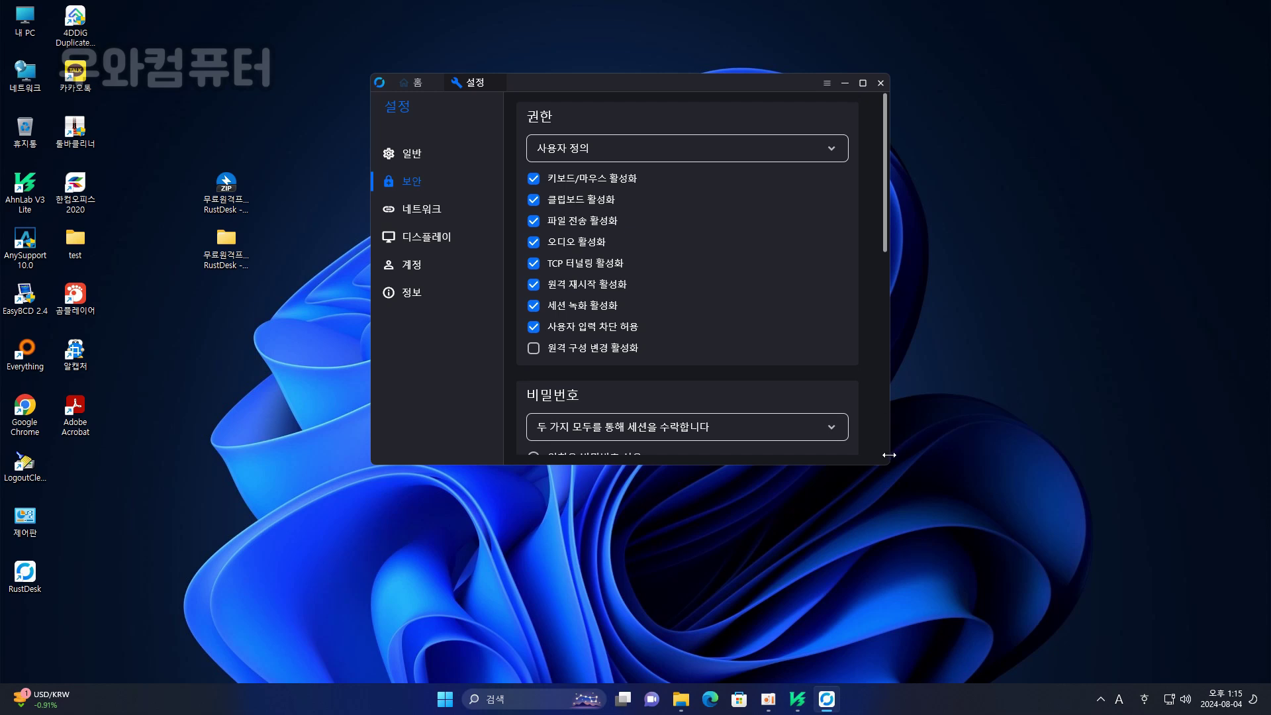
left_click_drag(885, 245, 748, 334)
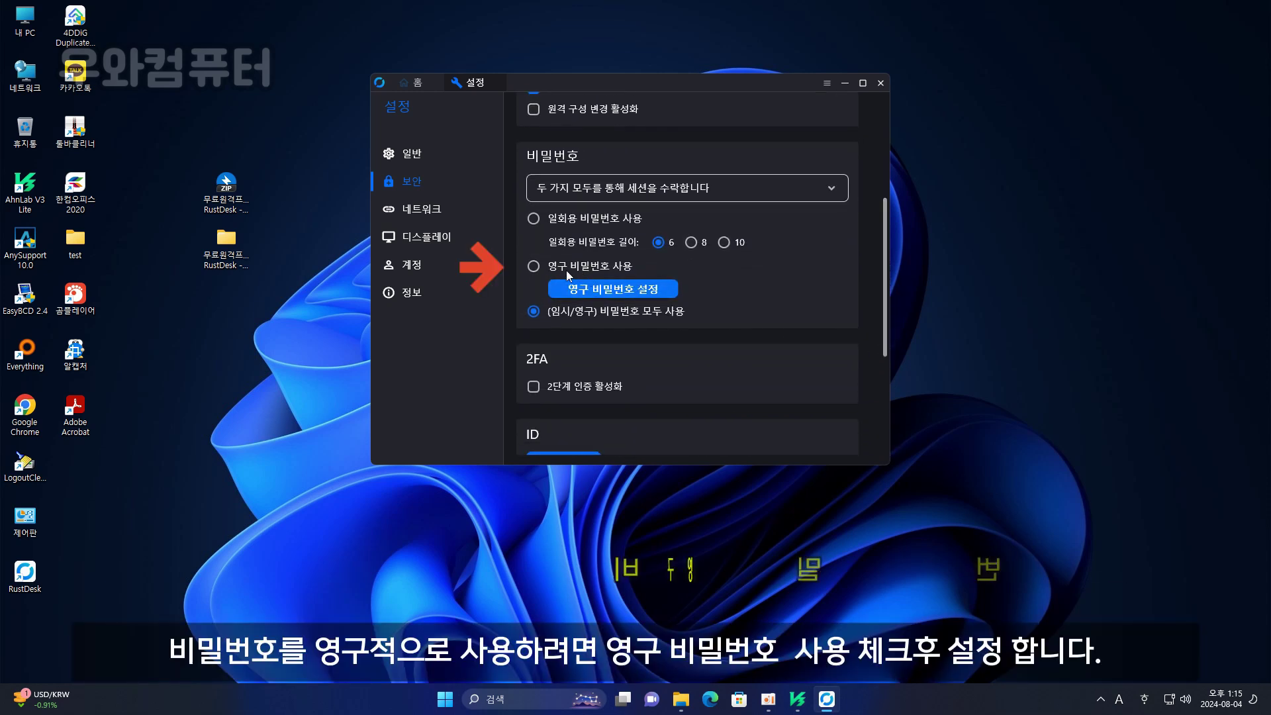
- Select 영구 비밀번호 사용, then enter, confirm and save a new permanent password
left_click(537, 268)
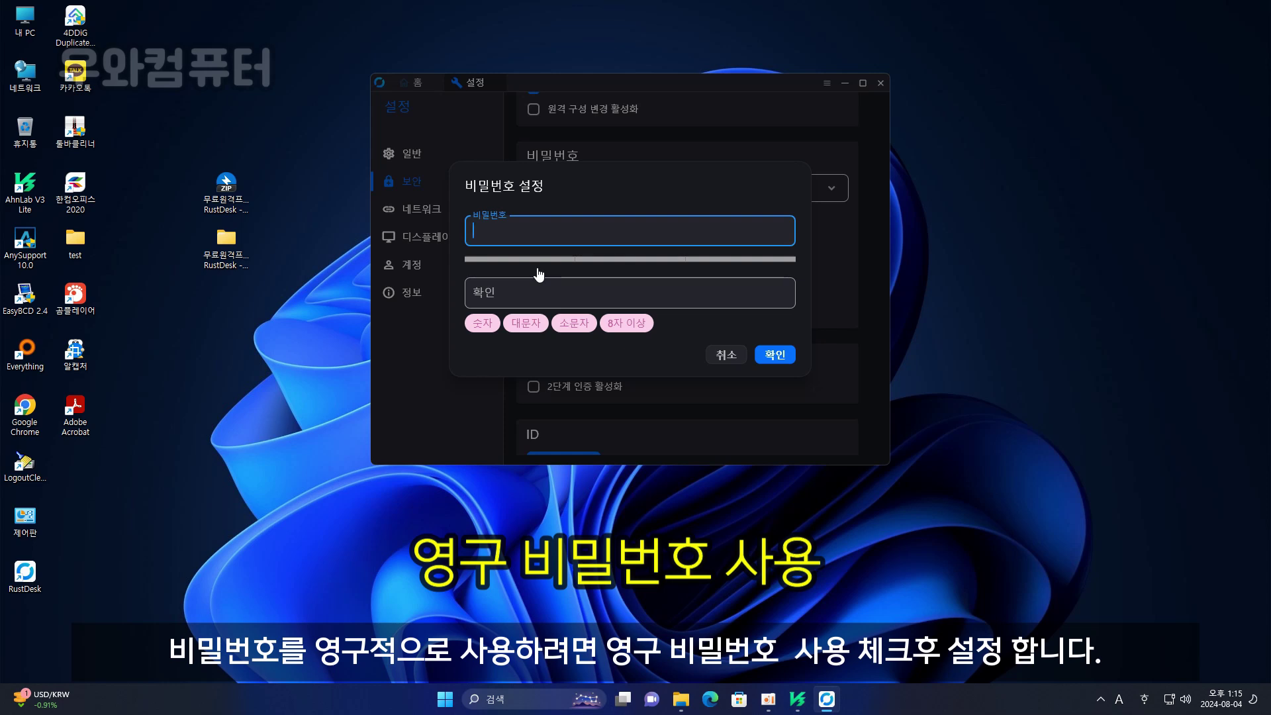
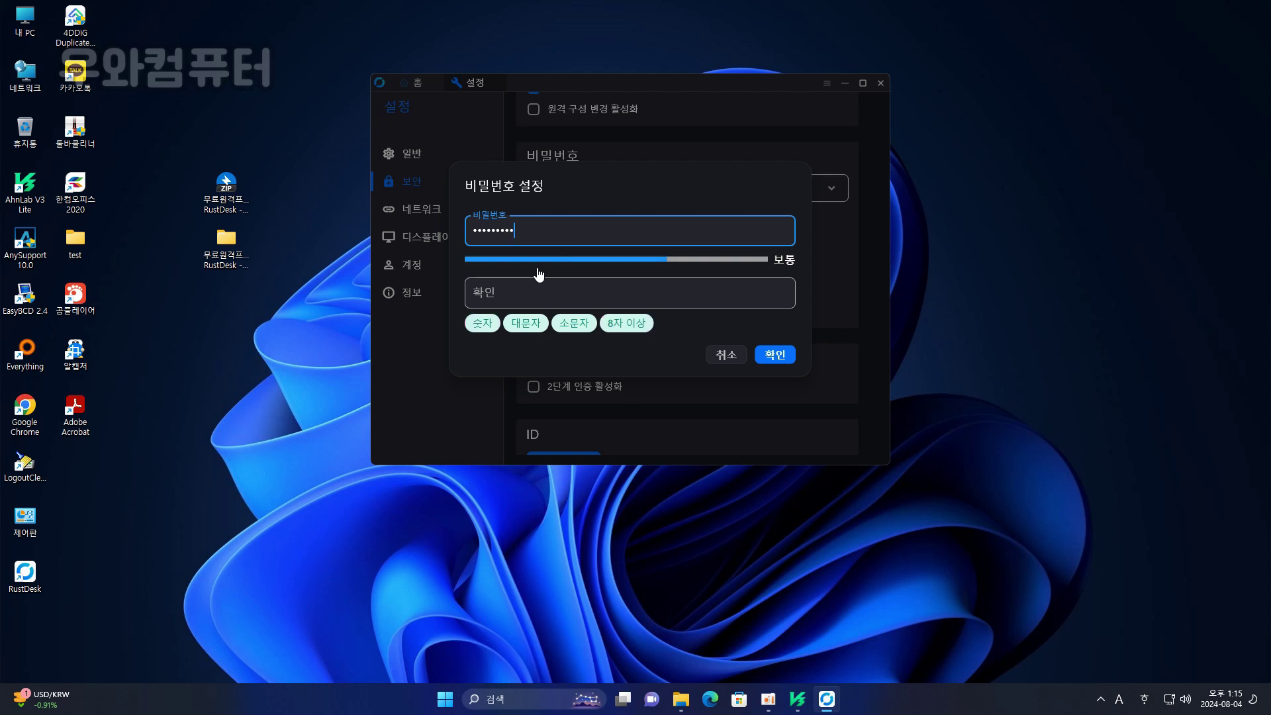
key("Tab")
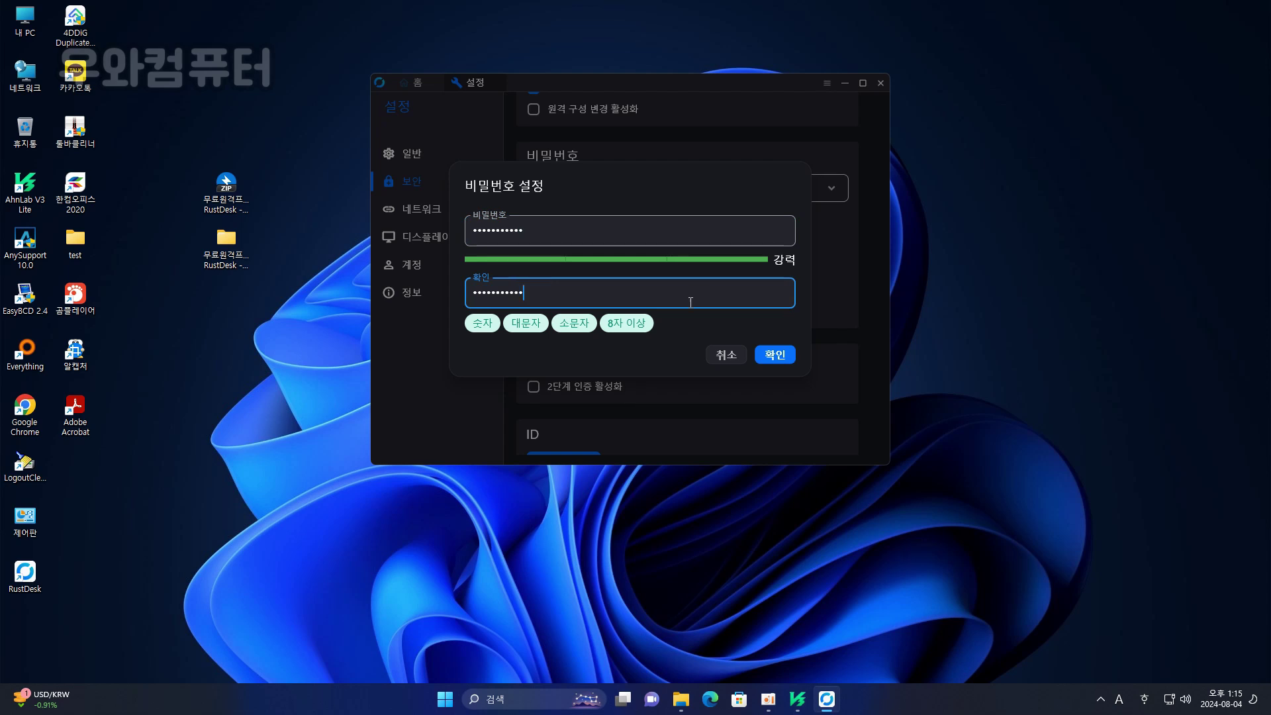
left_click(774, 356)
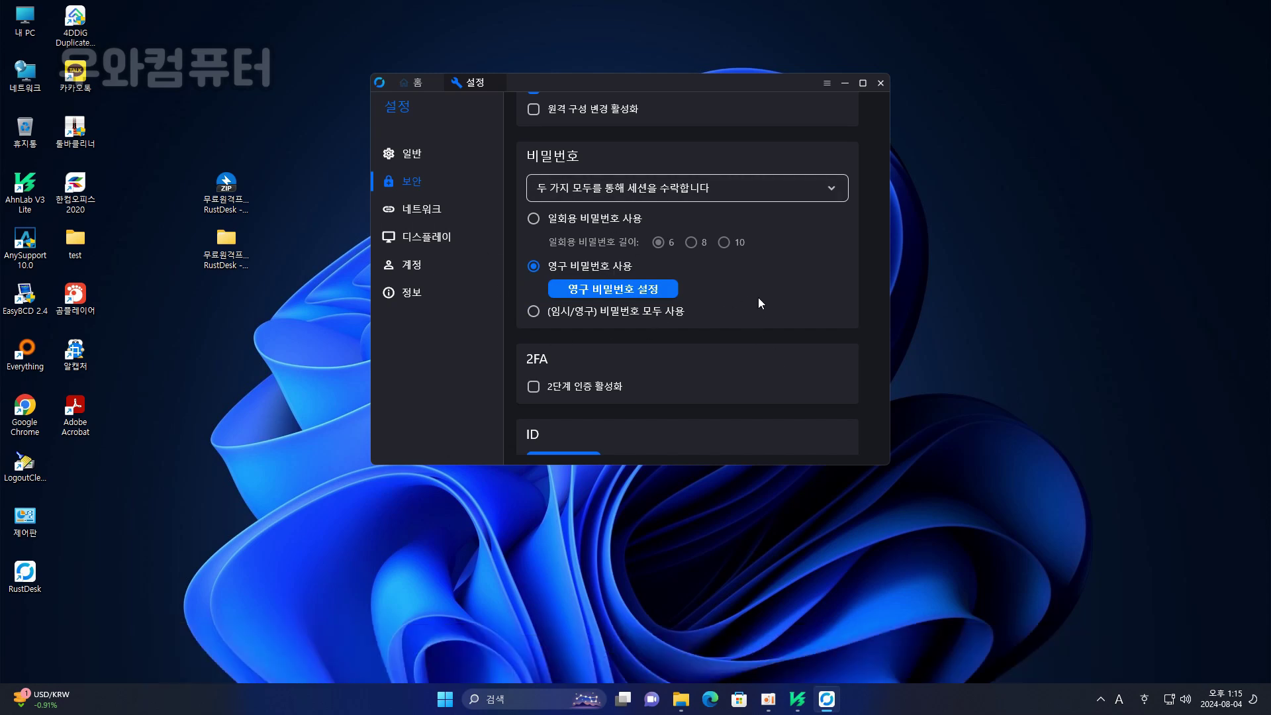
scroll(757, 301, "down", 1)
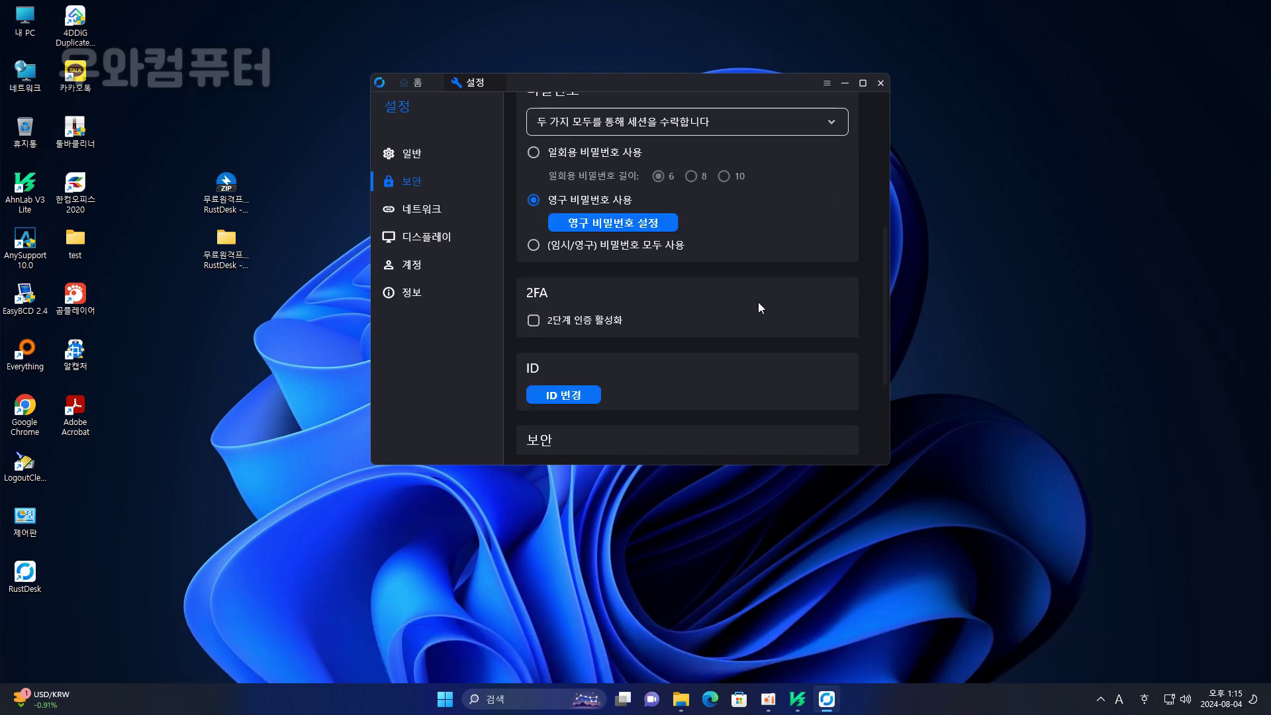
scroll(765, 280, "up", 5)
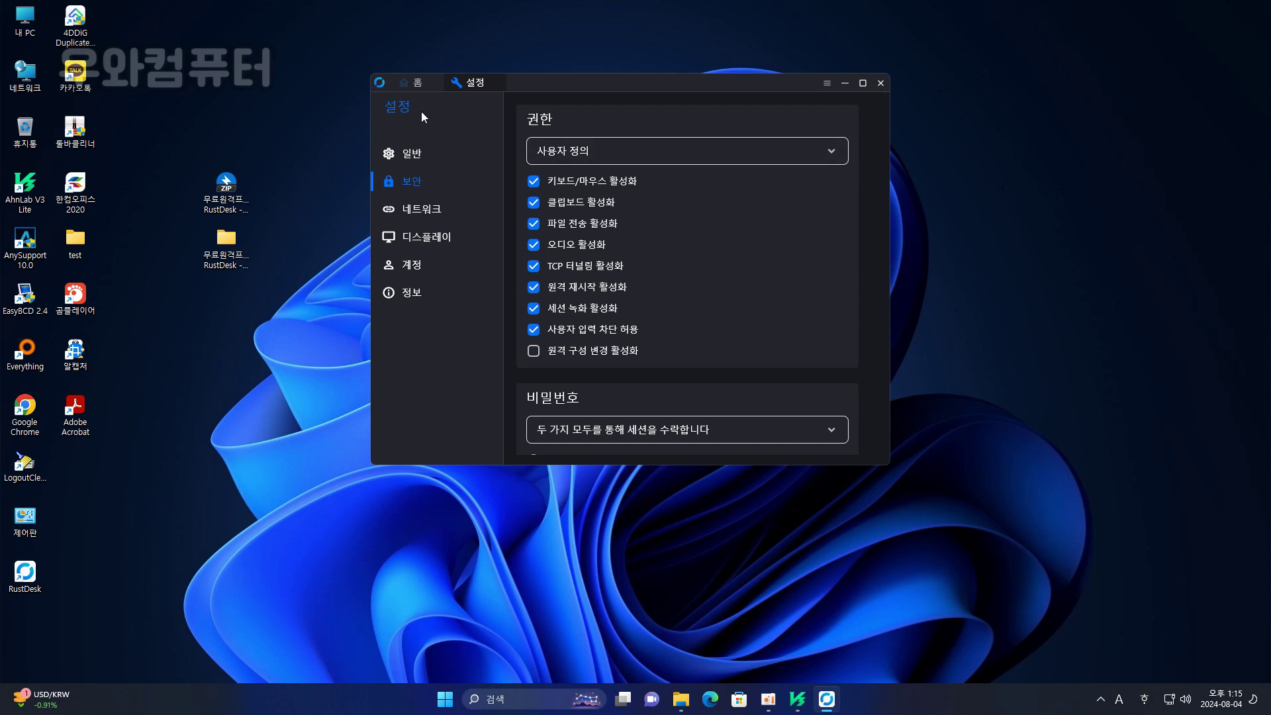
- Go back to the 홈 page showing this PC's ID and move the window higher
left_click(417, 87)
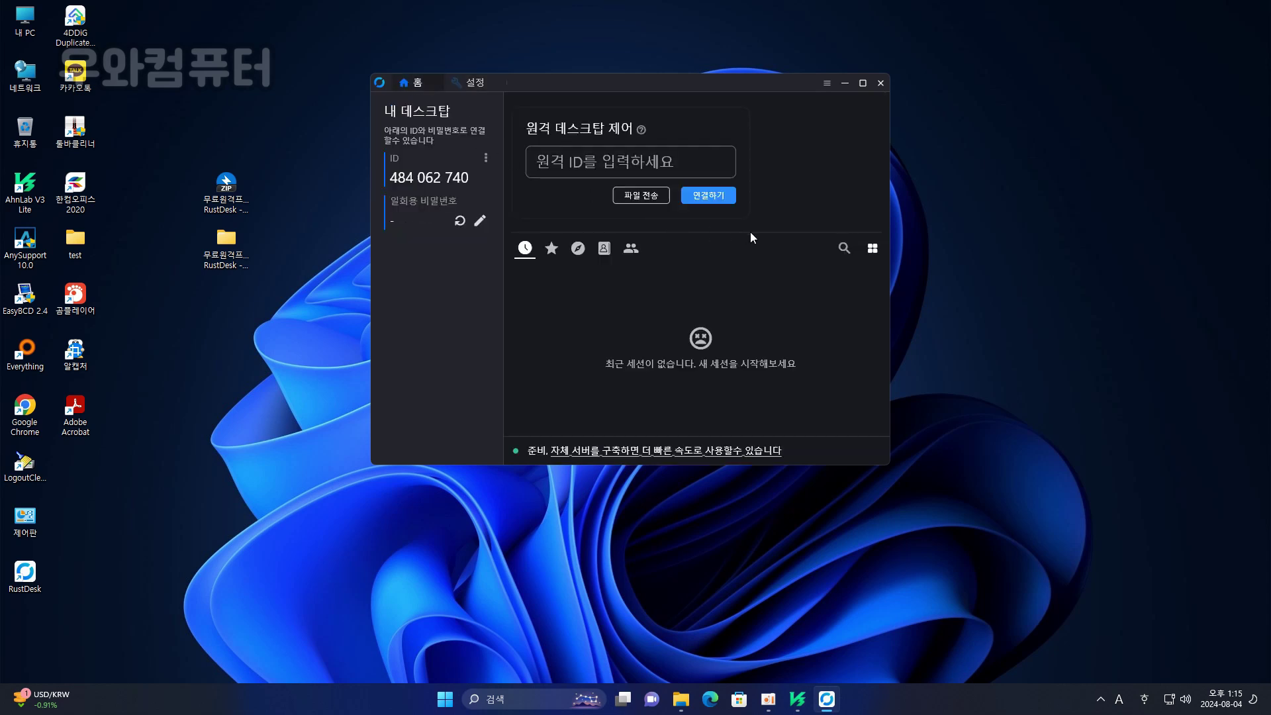
left_click_drag(711, 86, 587, 42)
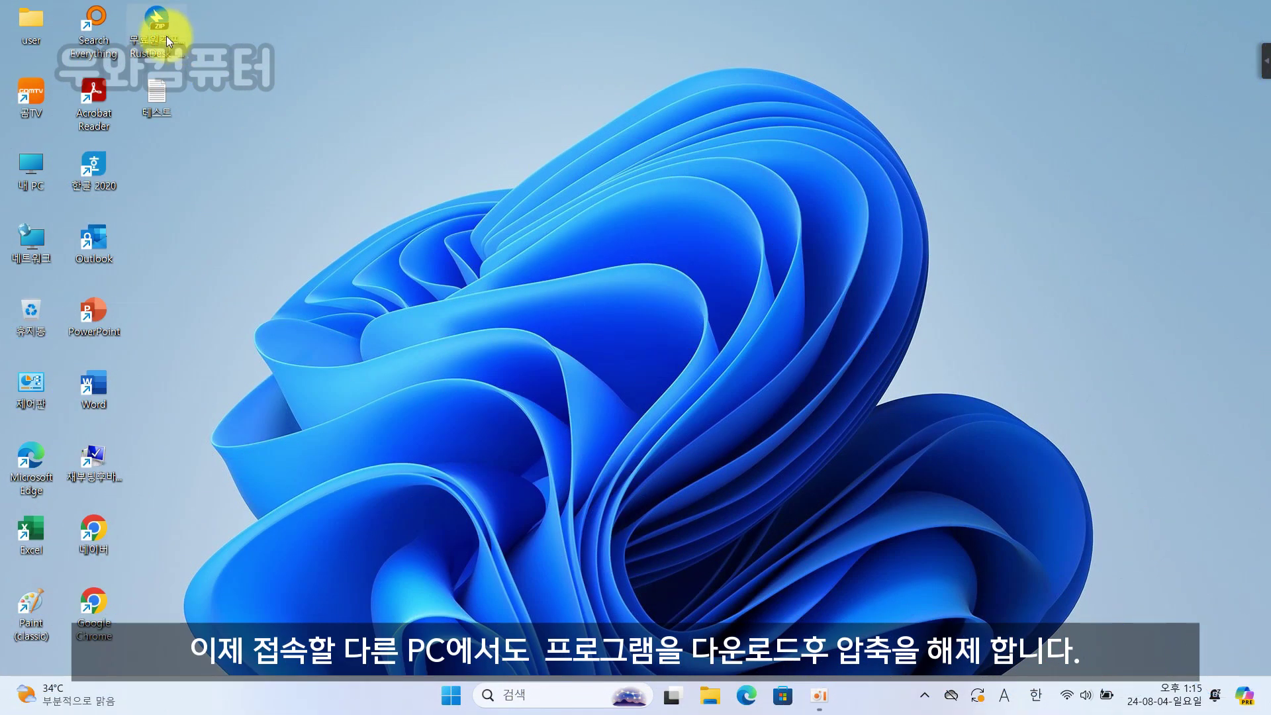
- Extract the RustDesk zip into its own folder and place that folder beside the zip
left_click_drag(166, 35, 224, 169)
right_click(225, 160)
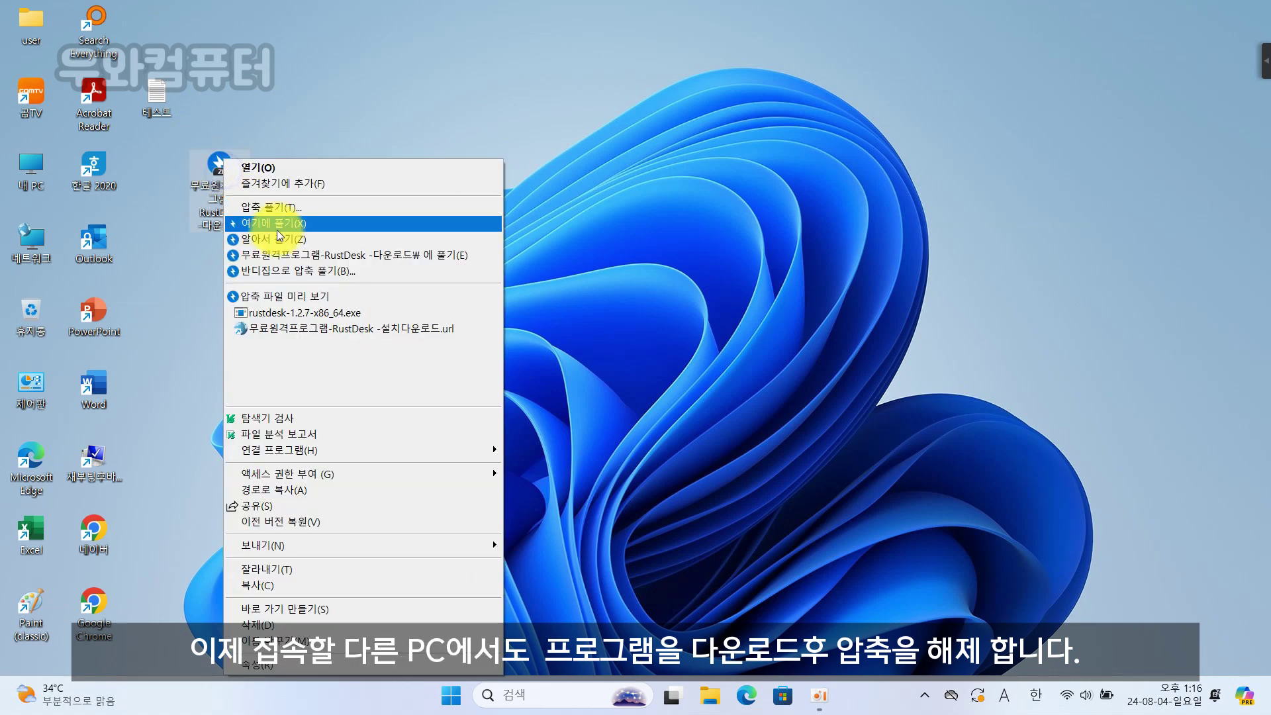
left_click(321, 254)
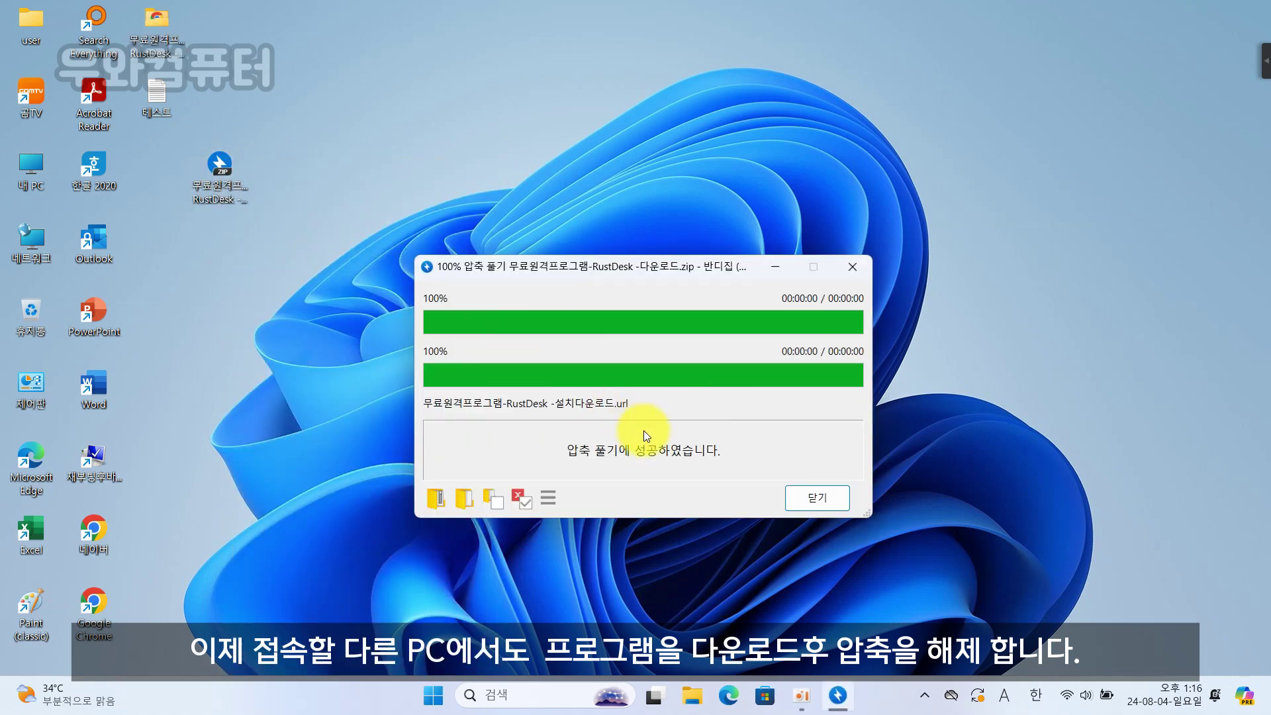
left_click(833, 501)
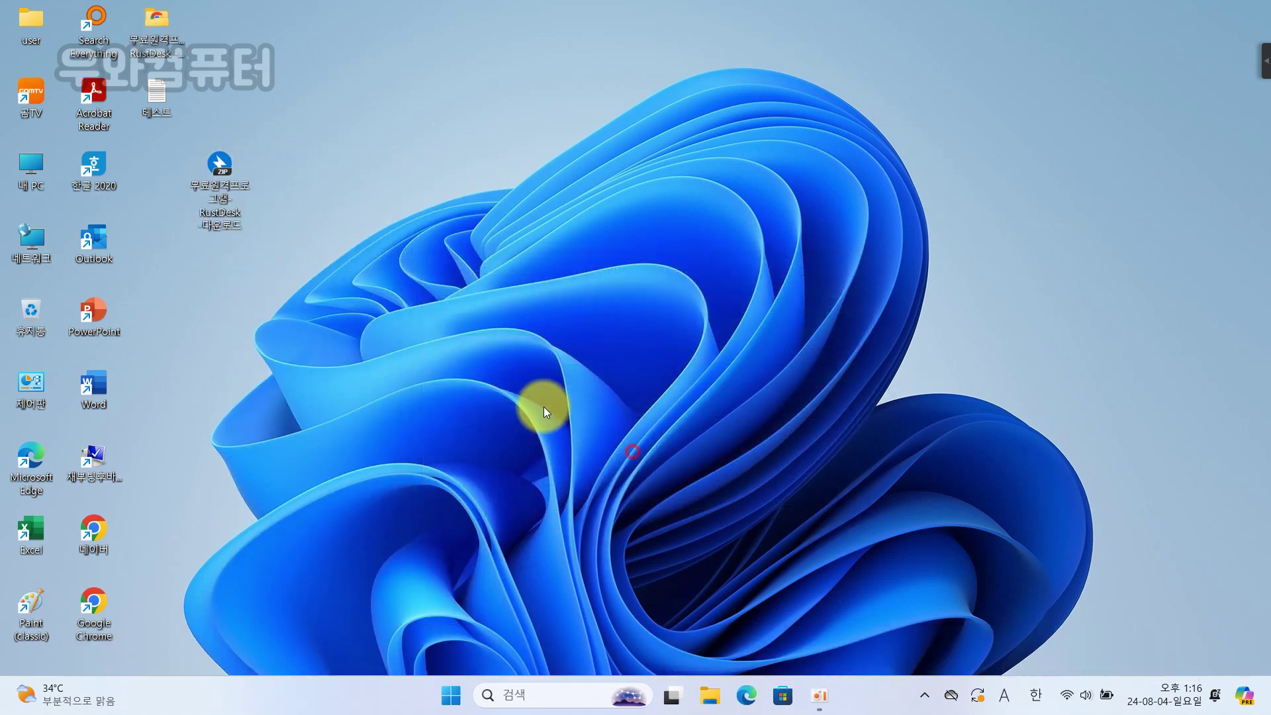
left_click_drag(181, 39, 295, 185)
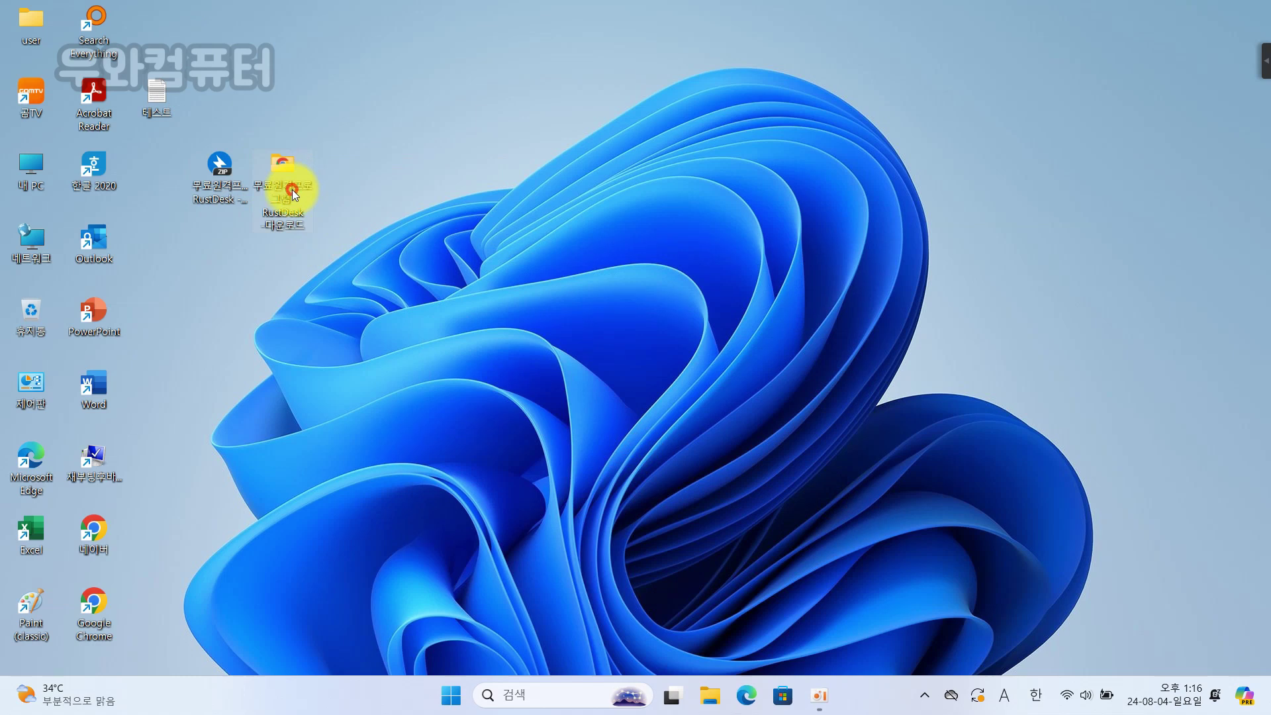
- Open the extracted folder and run rustdesk-1.2.7-x86_64 as administrator
double_click(292, 189)
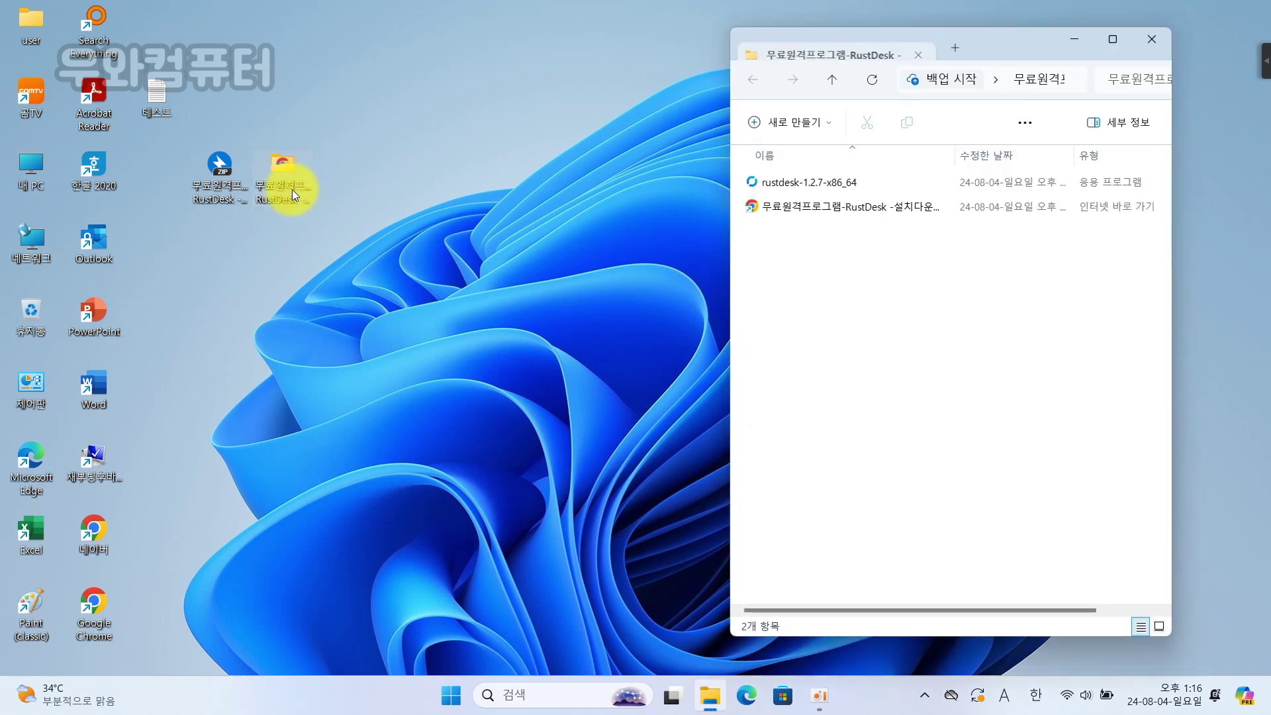
double_click(817, 185)
right_click(817, 185)
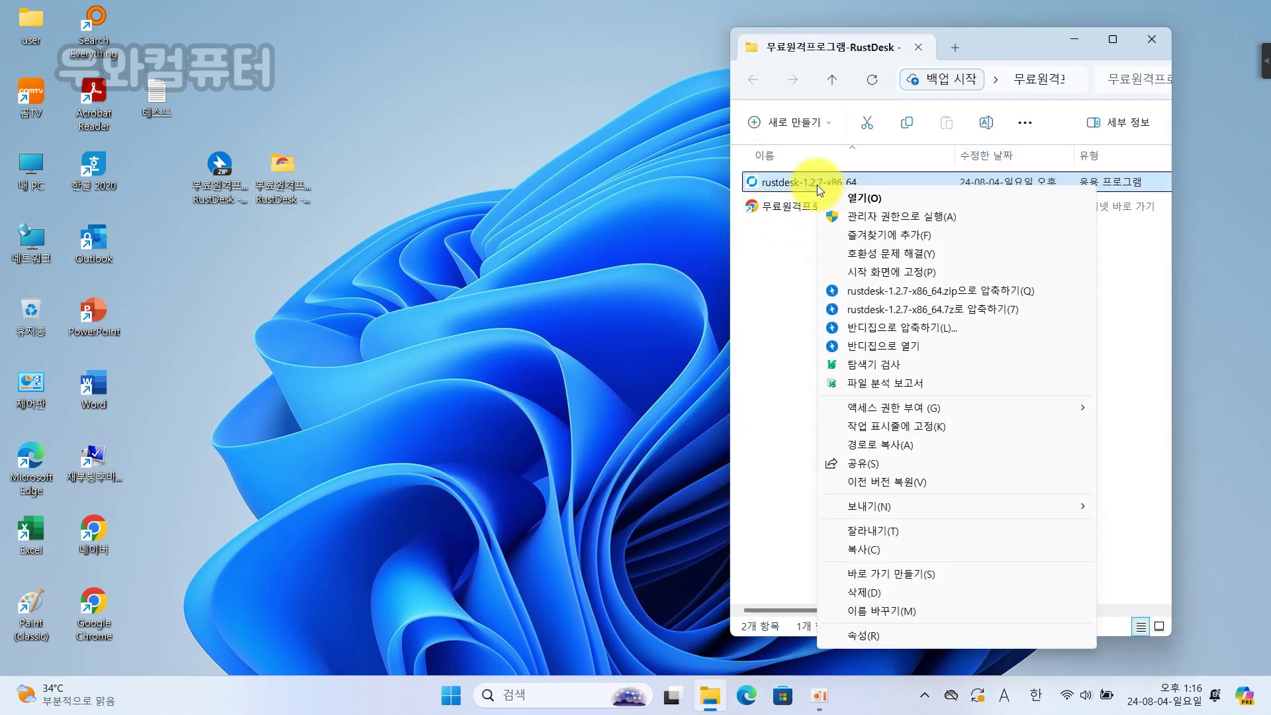
left_click(901, 217)
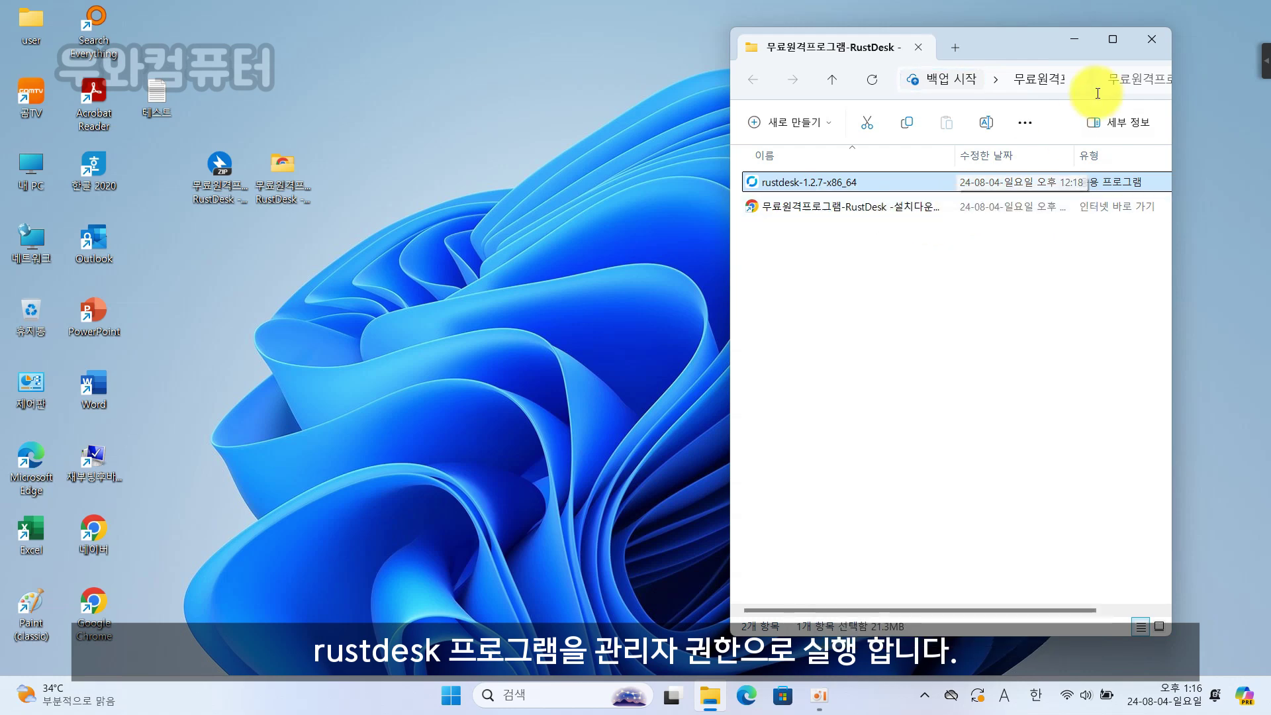
- Close the folder window and install RustDesk on the second PC via 설치하기 and 동의 및 설치
left_click(1156, 43)
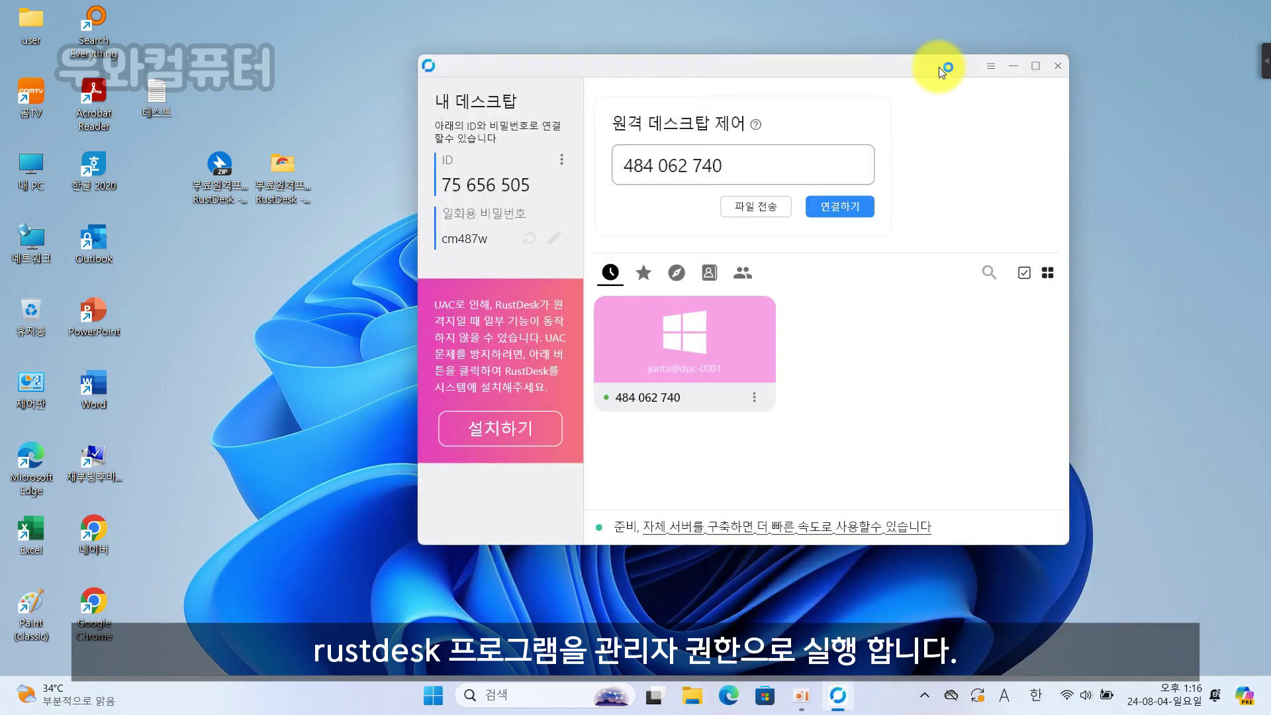
left_click_drag(848, 71, 784, 47)
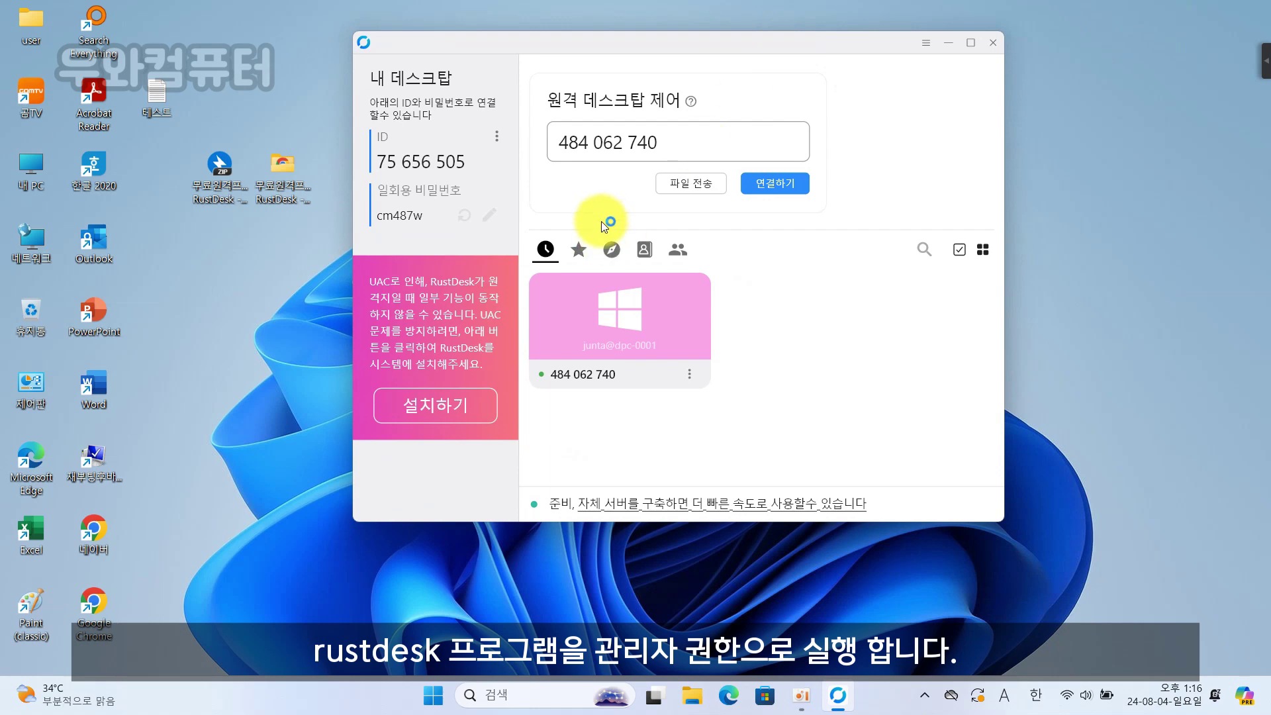
left_click(455, 408)
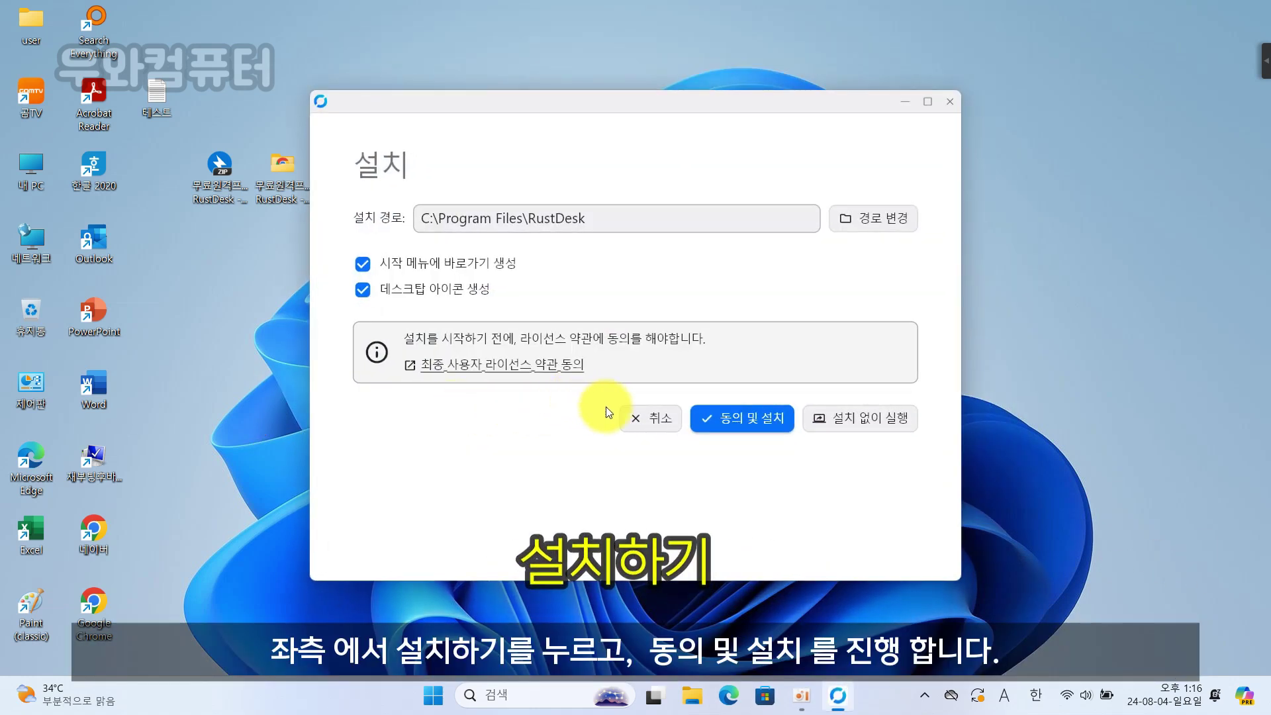
left_click(739, 424)
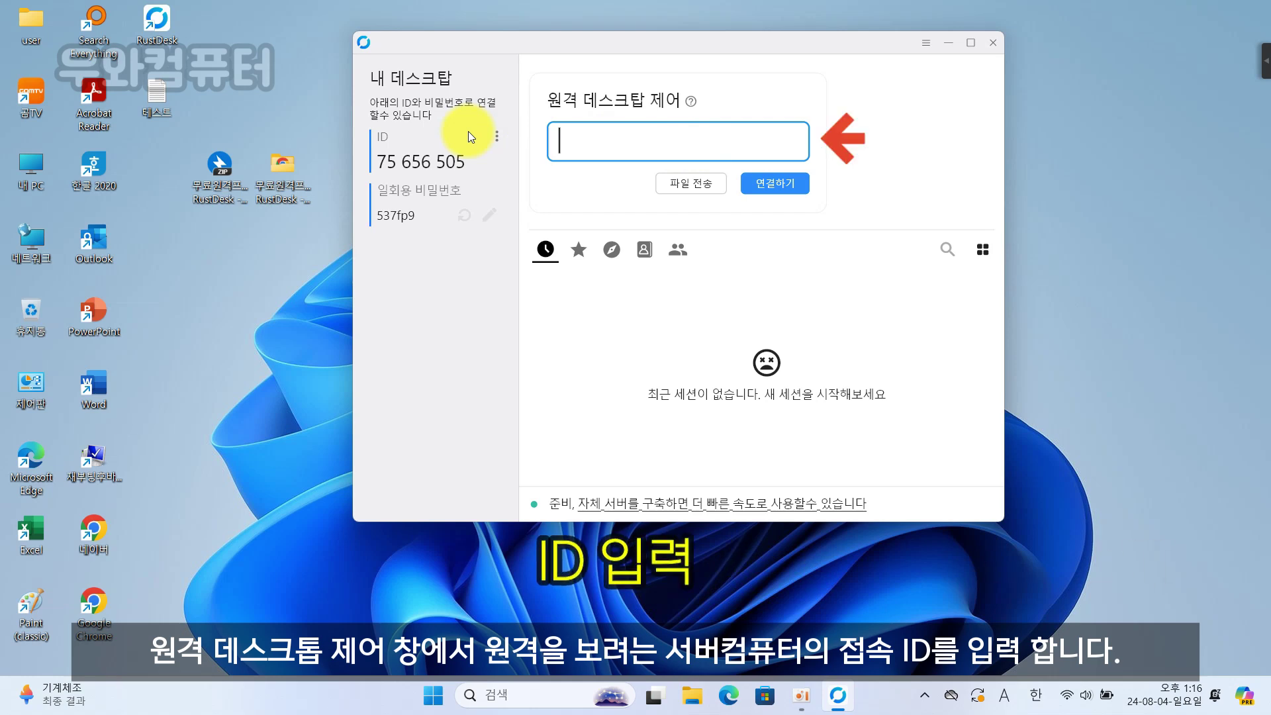
- Enter the first PC's remote ID in the 원격 데스크탑 제어 box and connect
type("4")
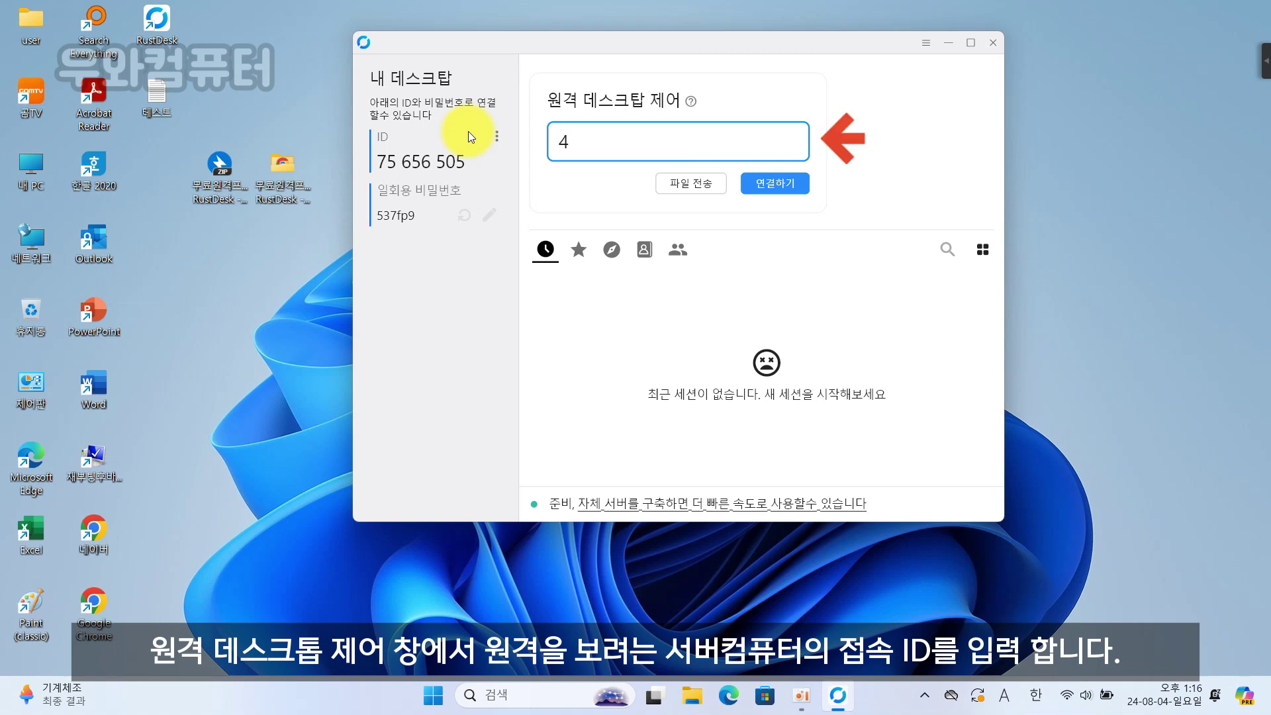
type("84 062 ")
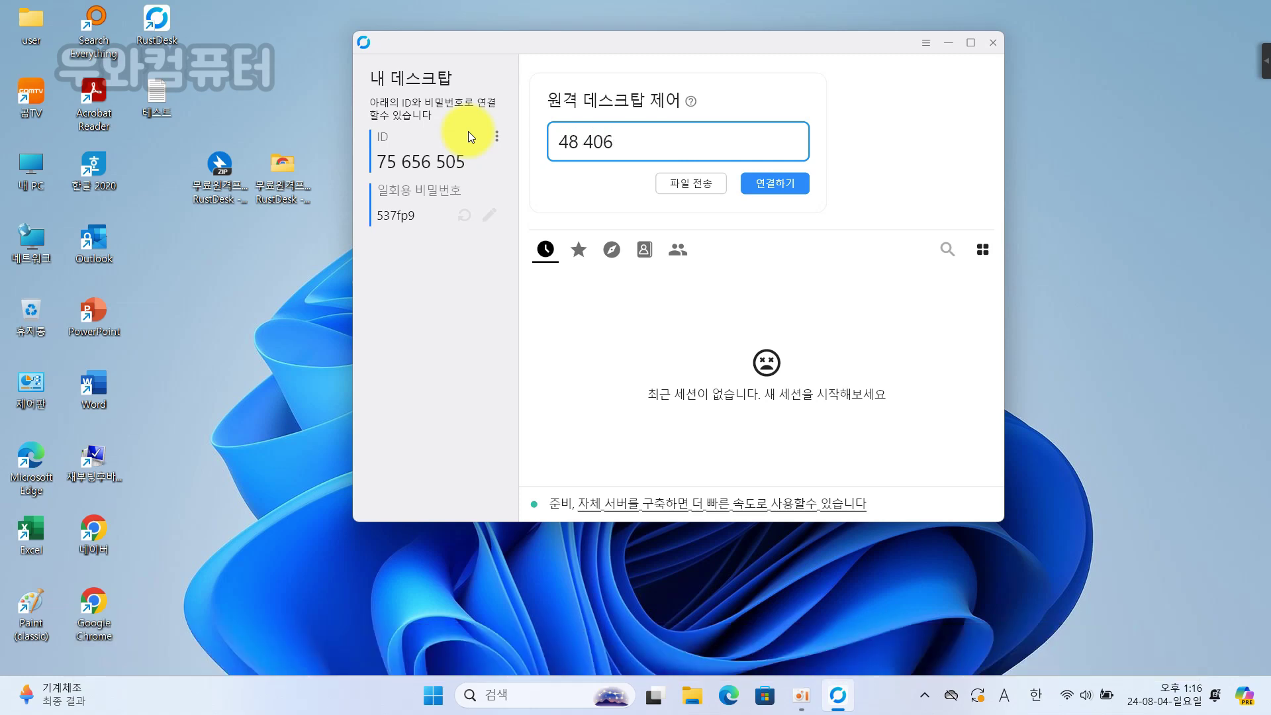
type("740")
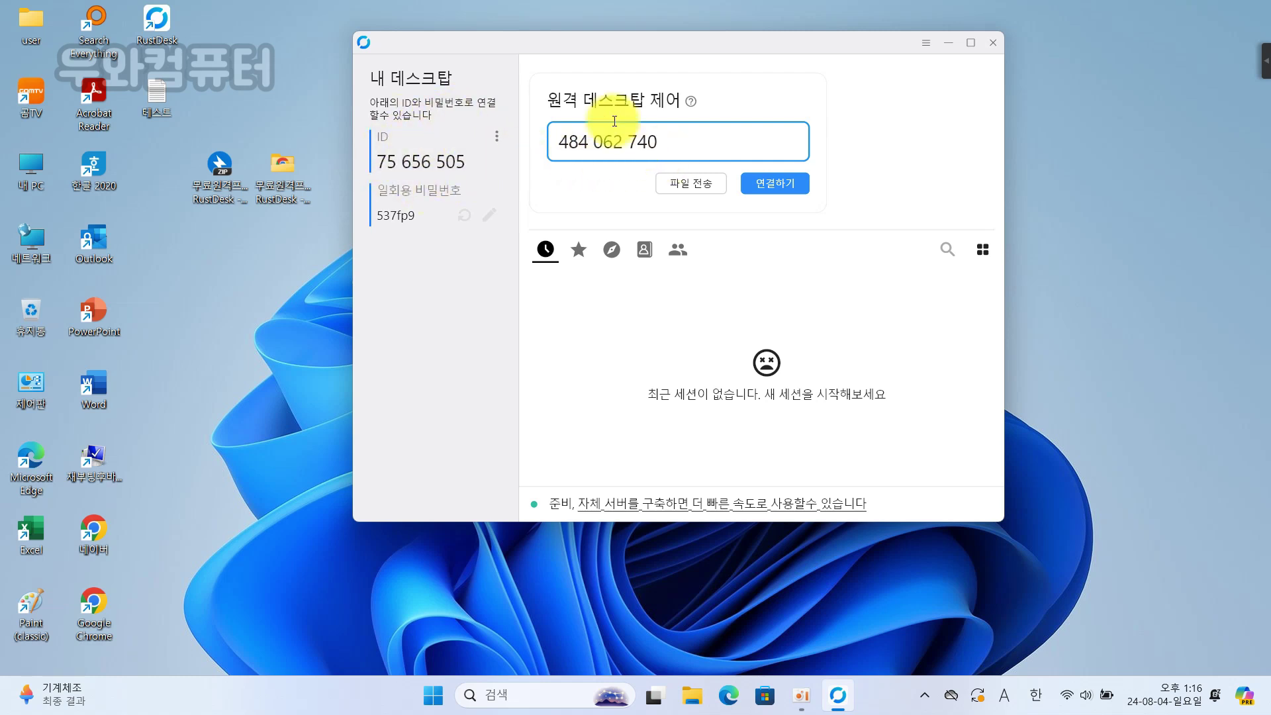
left_click(777, 187)
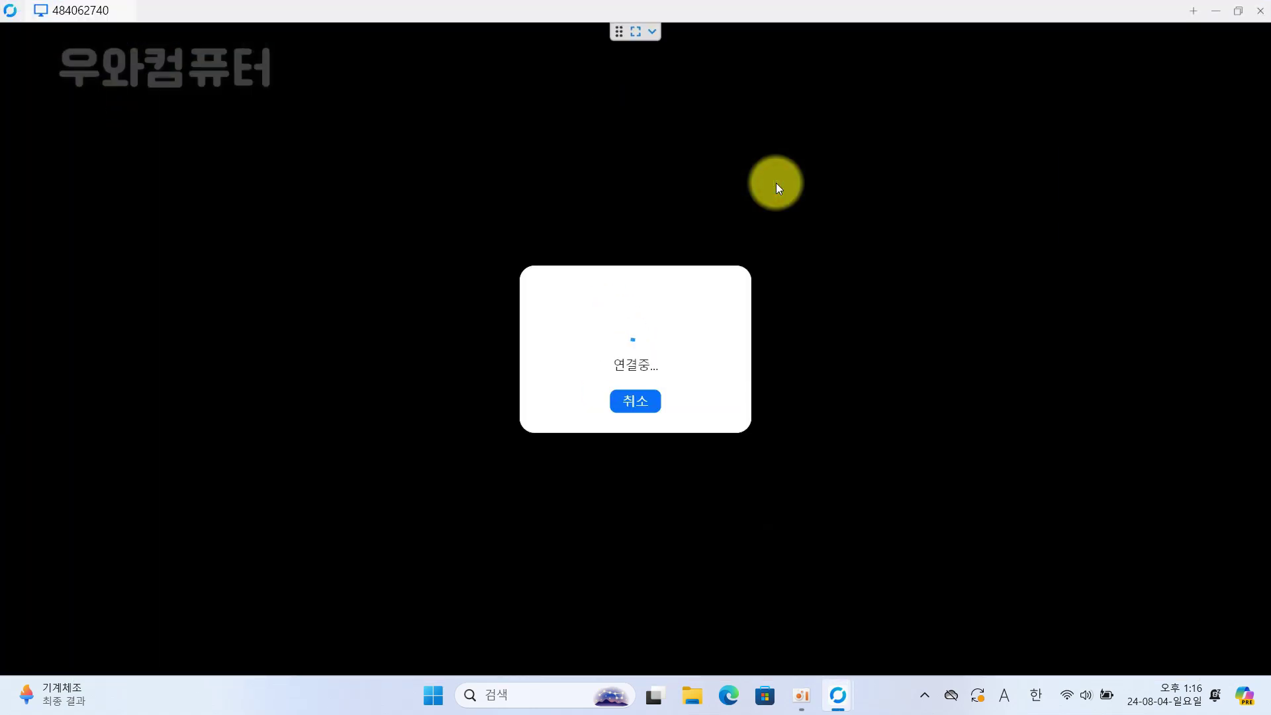
- Switch to English input, type the remote PC's permanent password and confirm it
key("Caps_Lock")
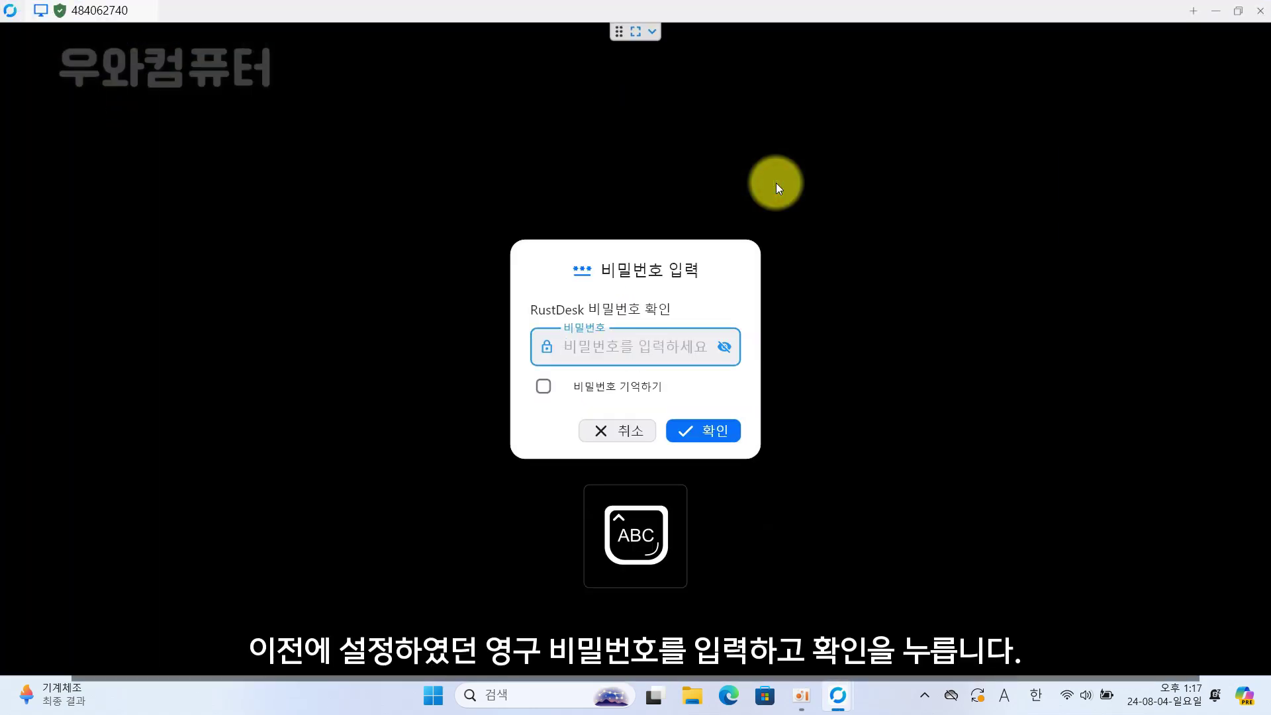
type("a")
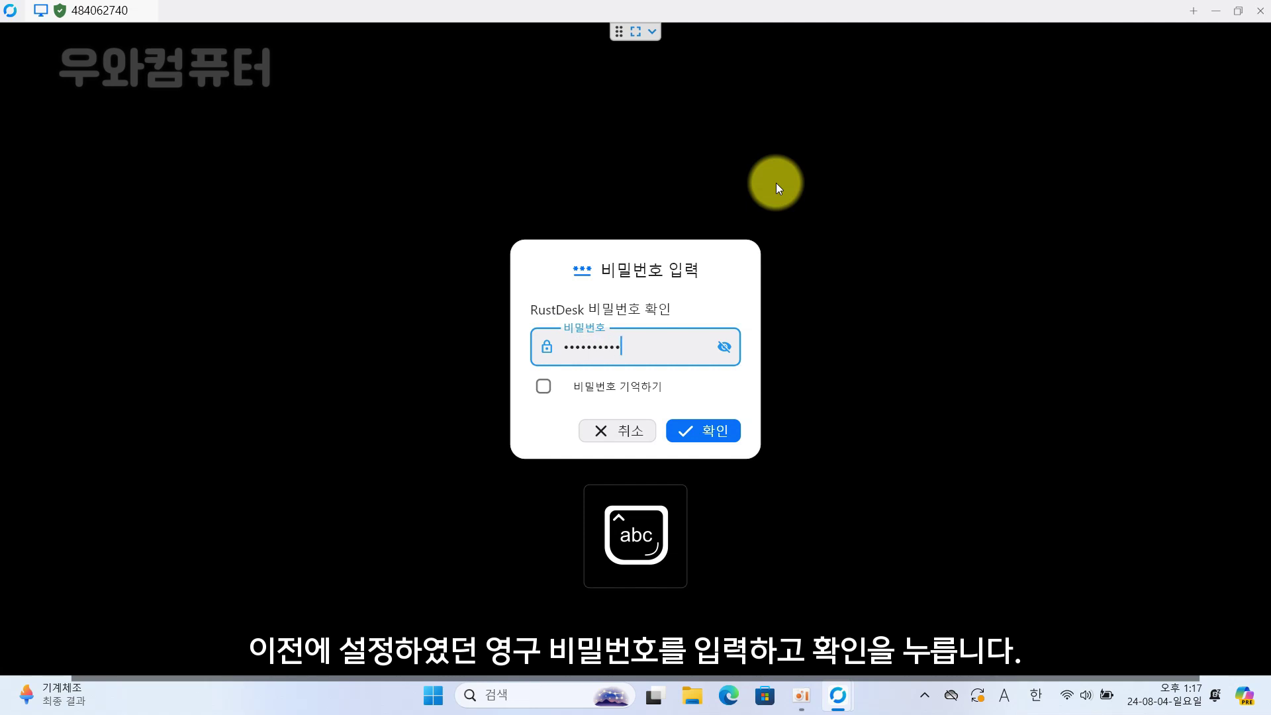
type("a")
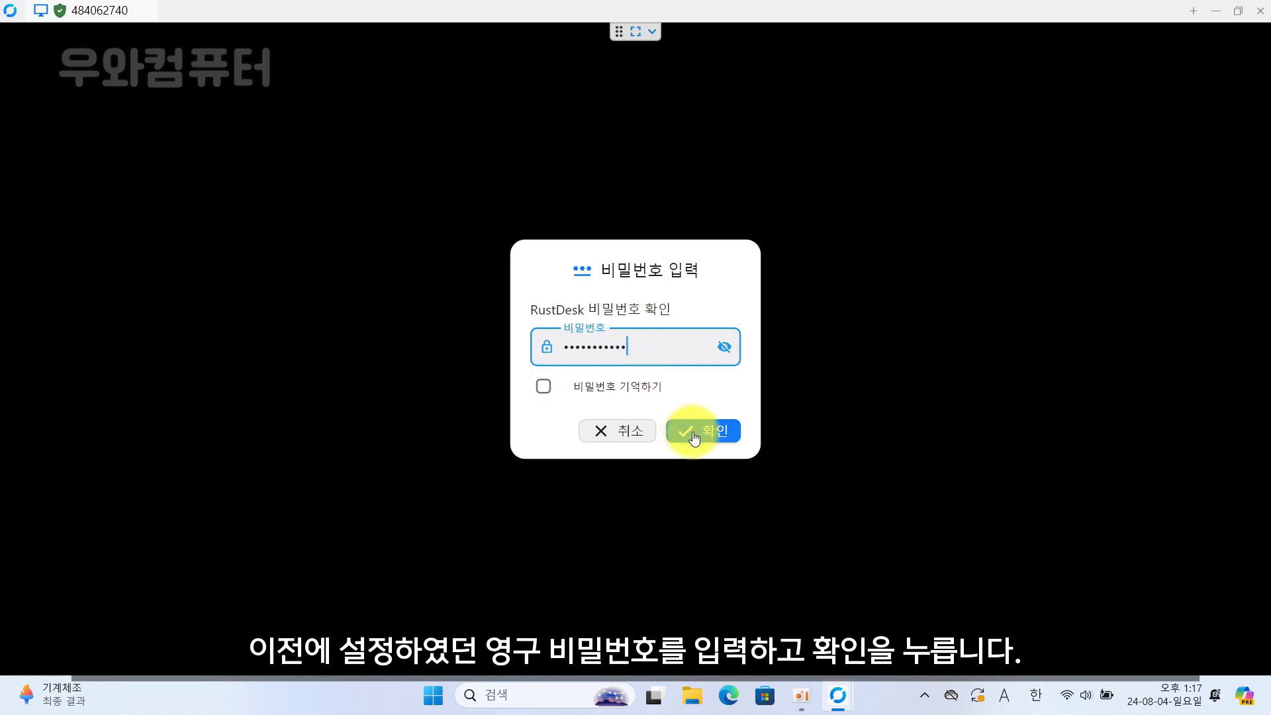
left_click(693, 436)
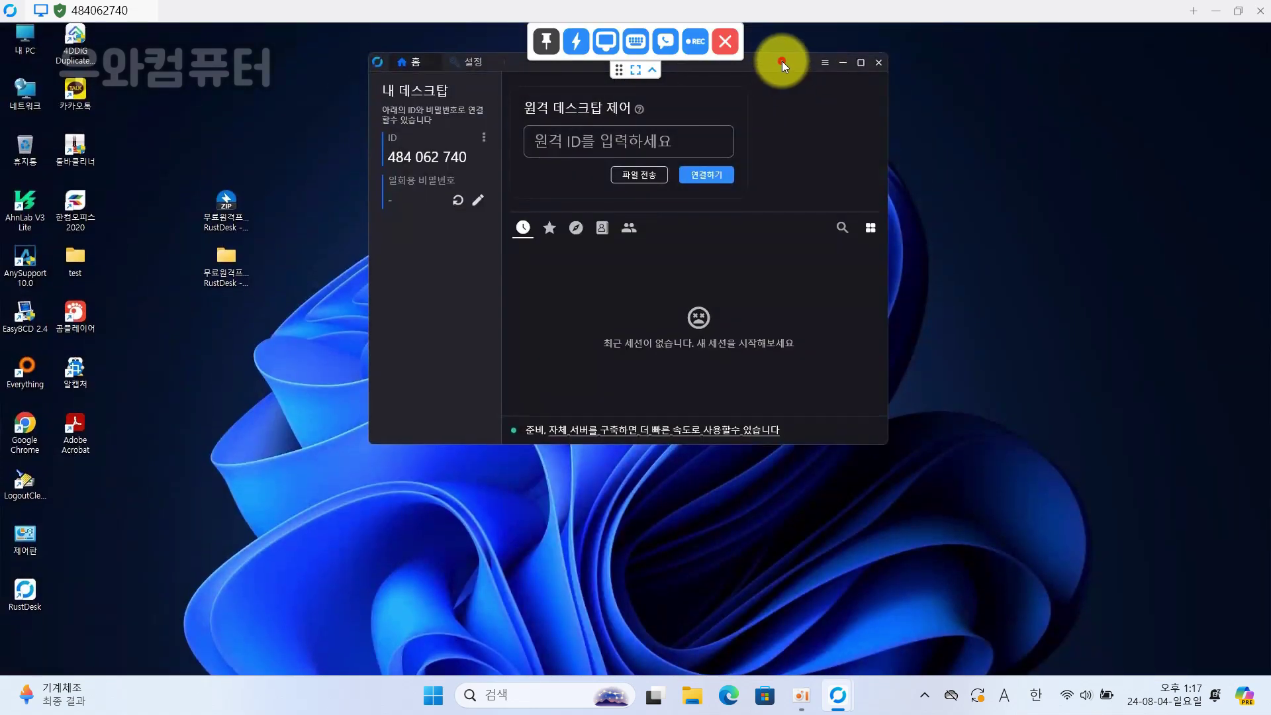
- Move the remote RustDesk window to the upper right and open the toolbar's lightning actions menu
left_click_drag(782, 63, 843, 110)
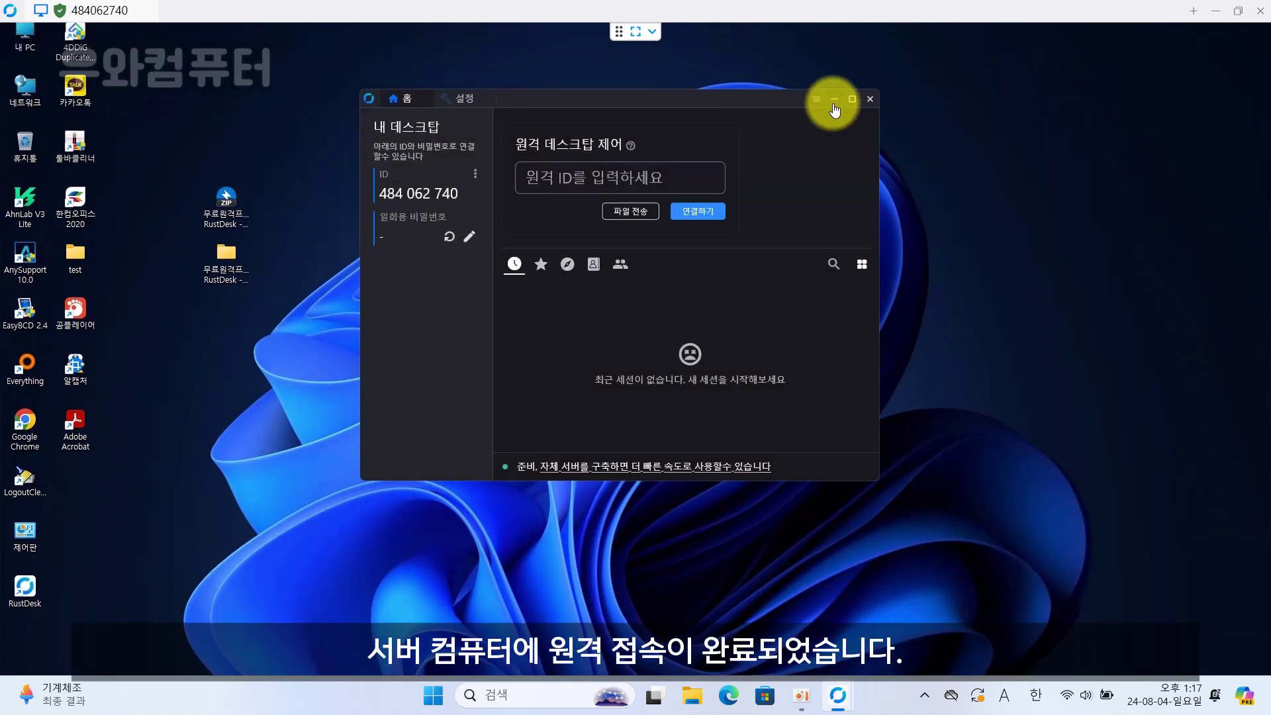
left_click_drag(737, 99, 1096, 51)
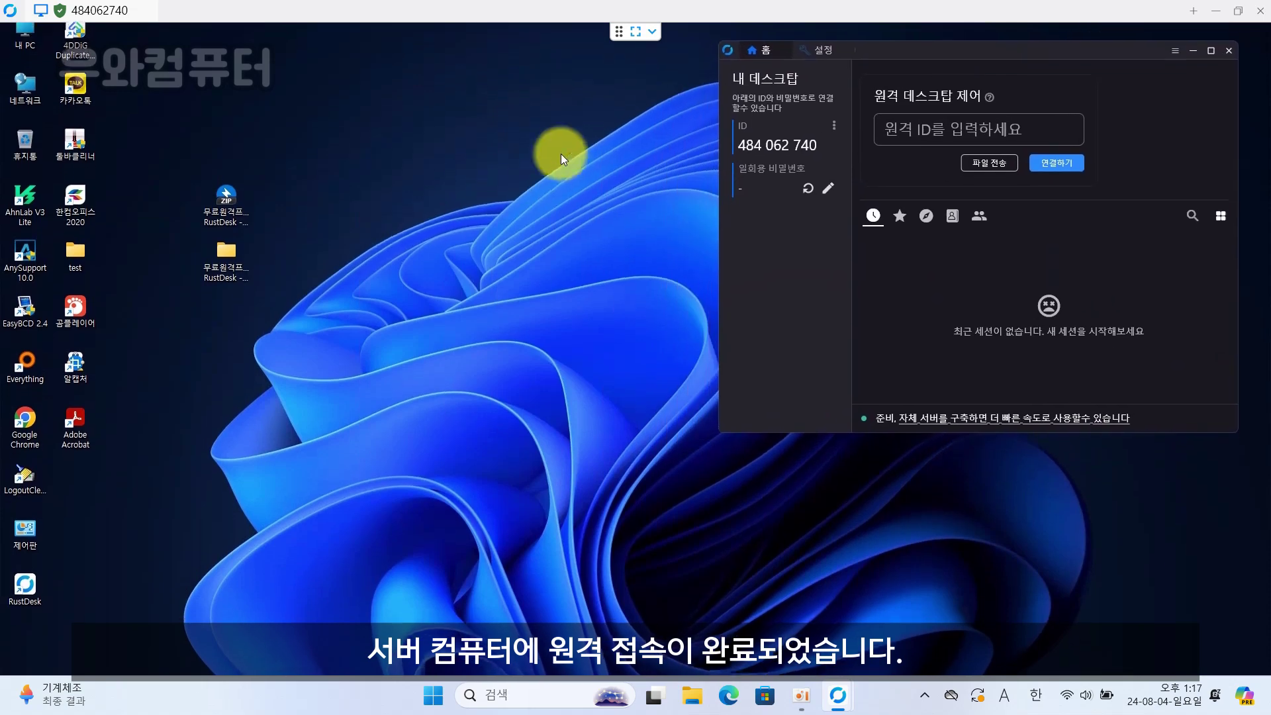
left_click(652, 31)
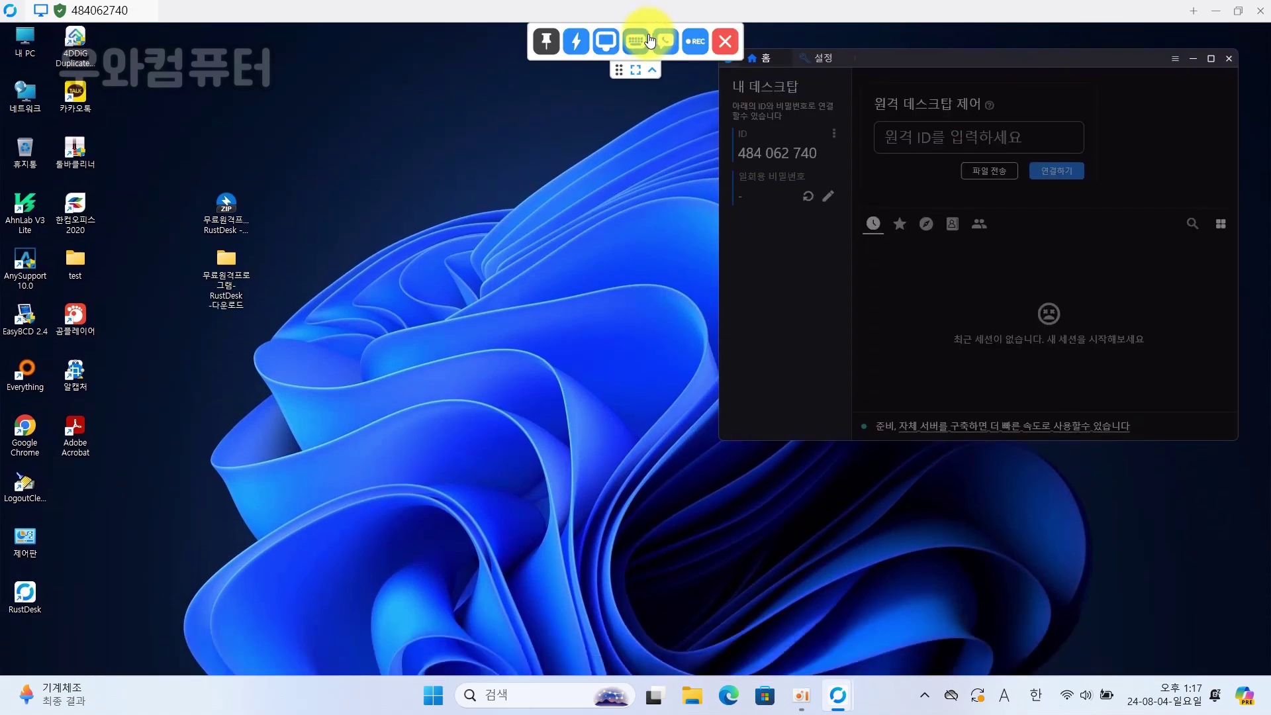
left_click(577, 43)
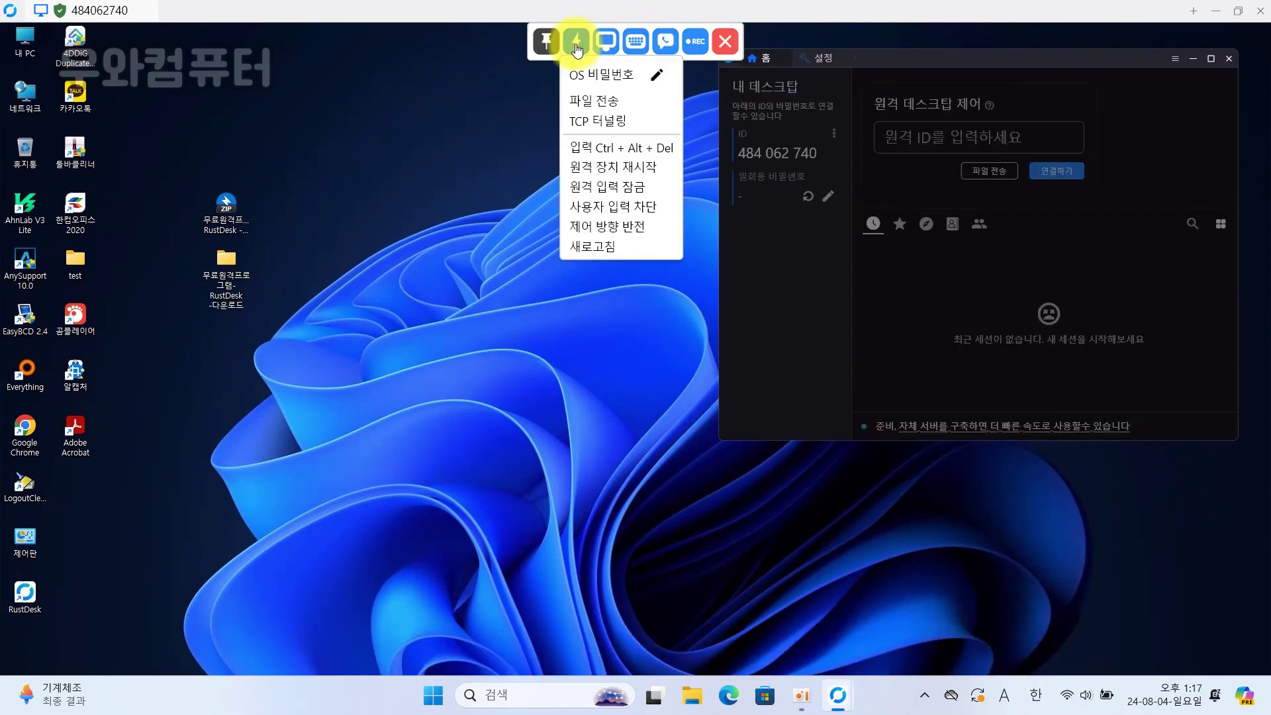
- Start a 파일 전송 session with the remote PC, entering the connection password
left_click(597, 103)
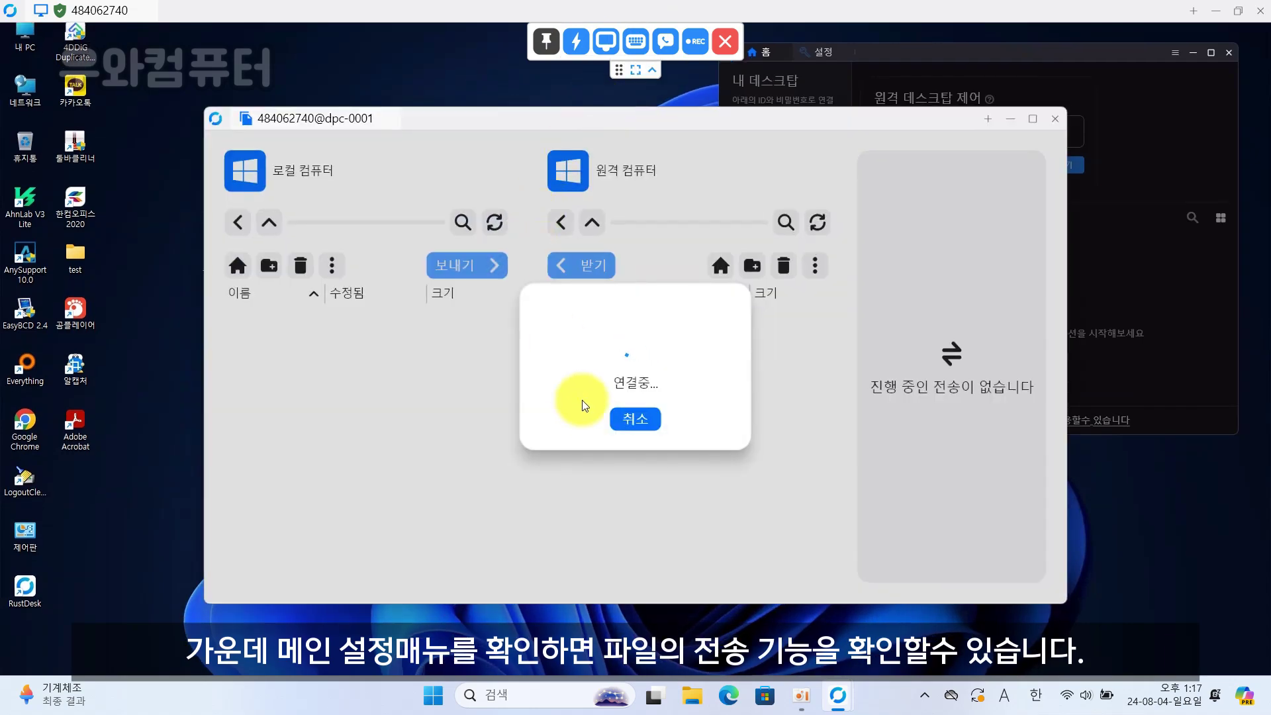
type("a")
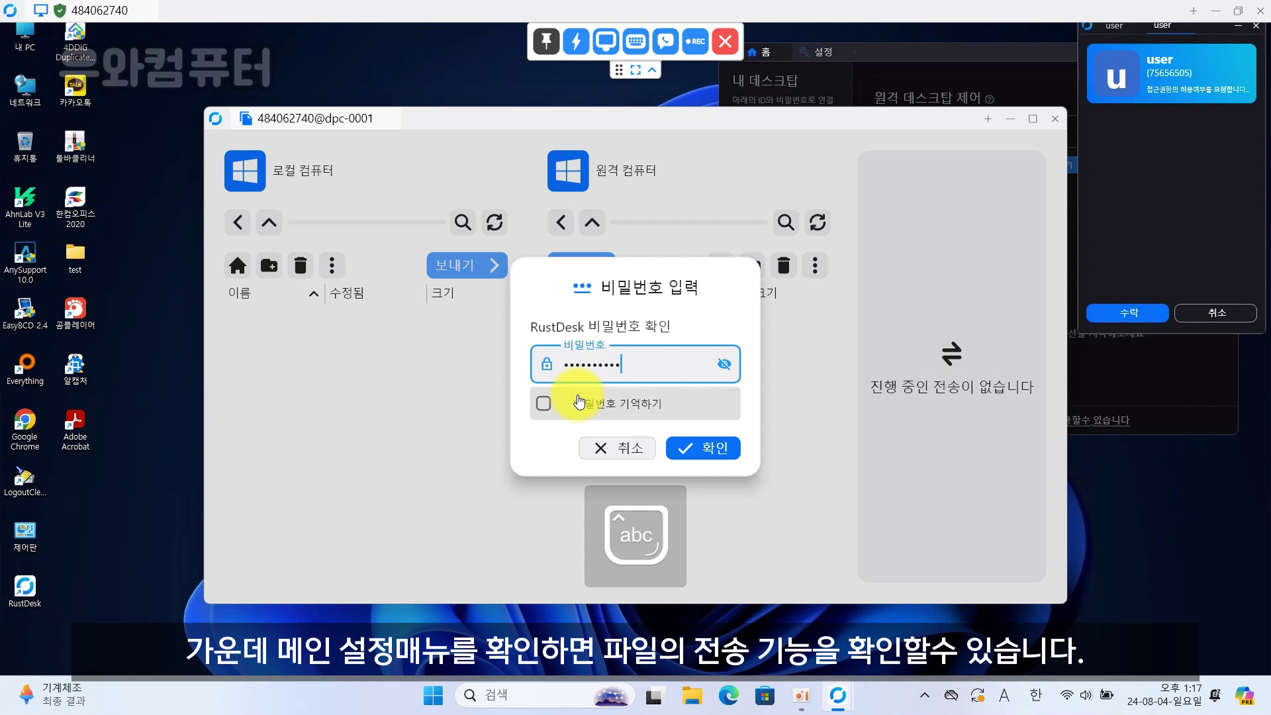
key("Return")
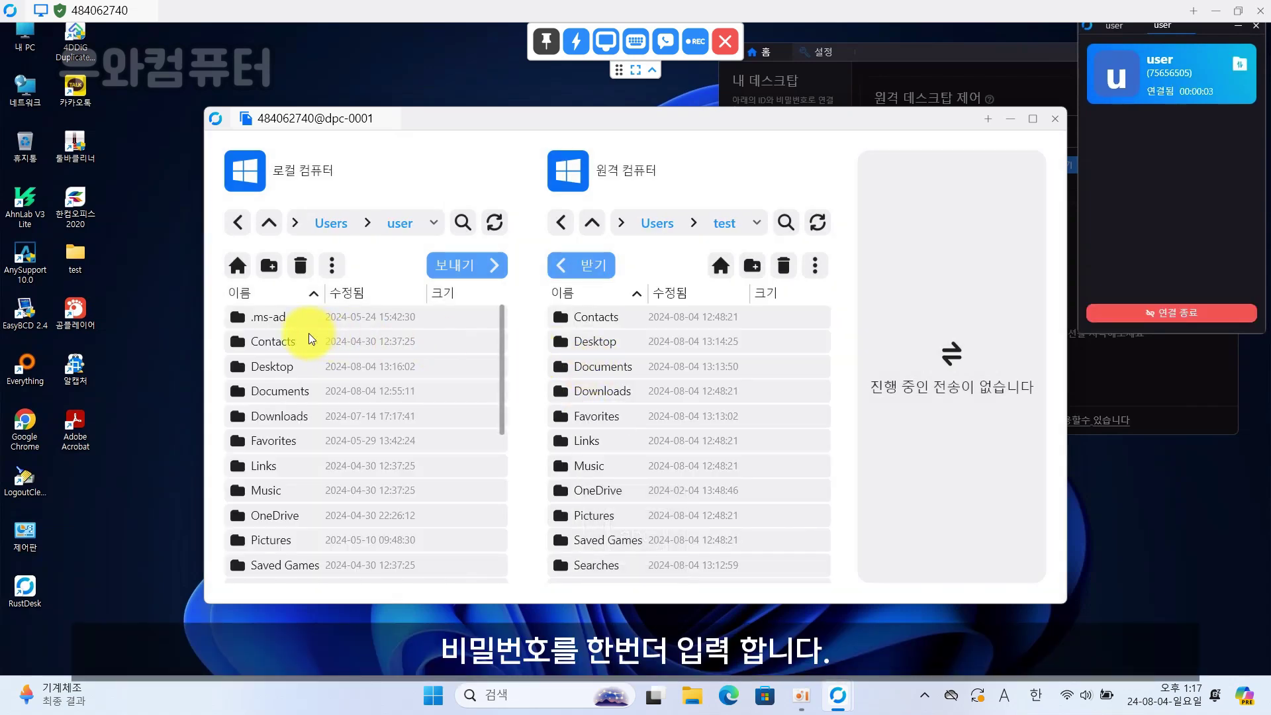
- Send 테스트.txt from the local Desktop to the remote Desktop, then close the transfer window
double_click(278, 367)
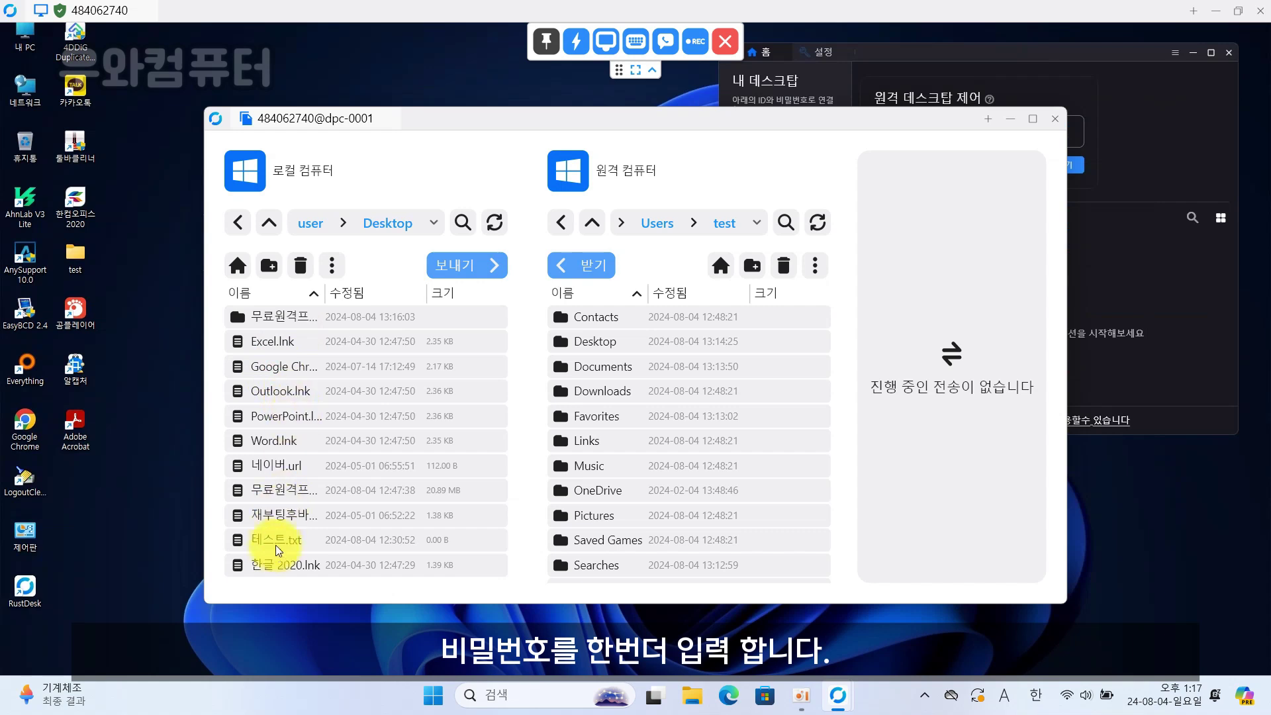
left_click(276, 546)
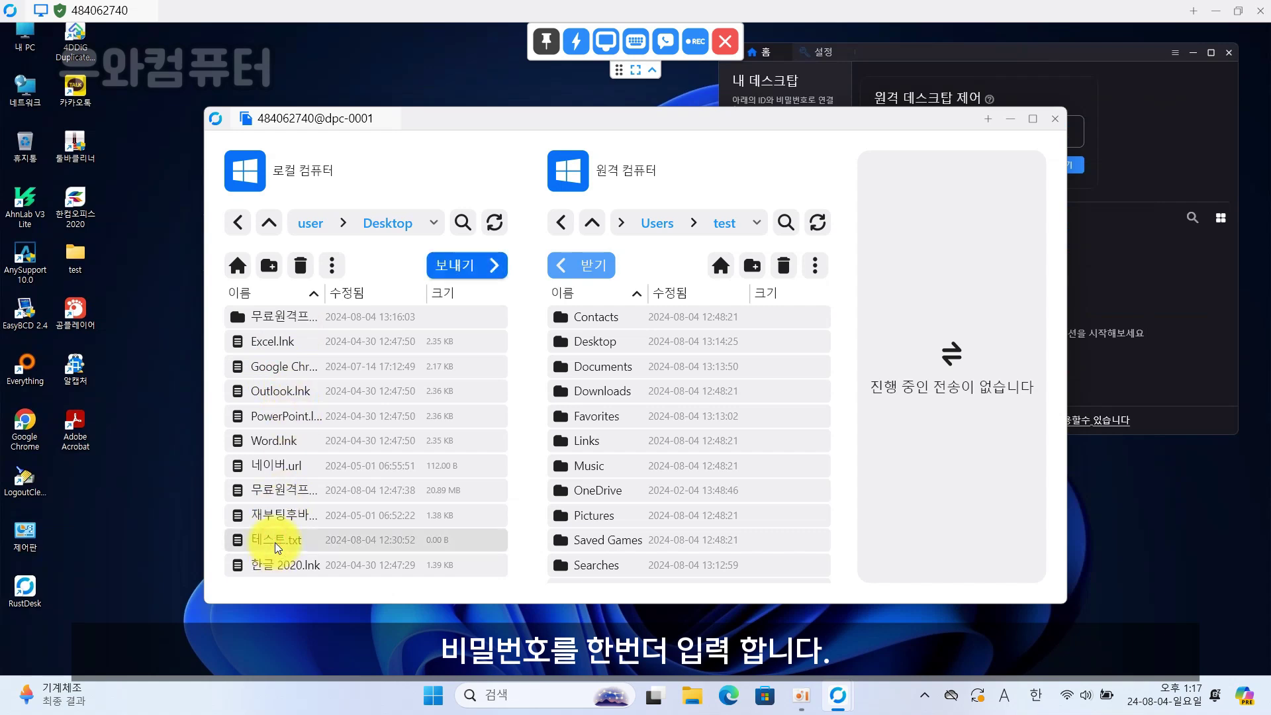
double_click(594, 342)
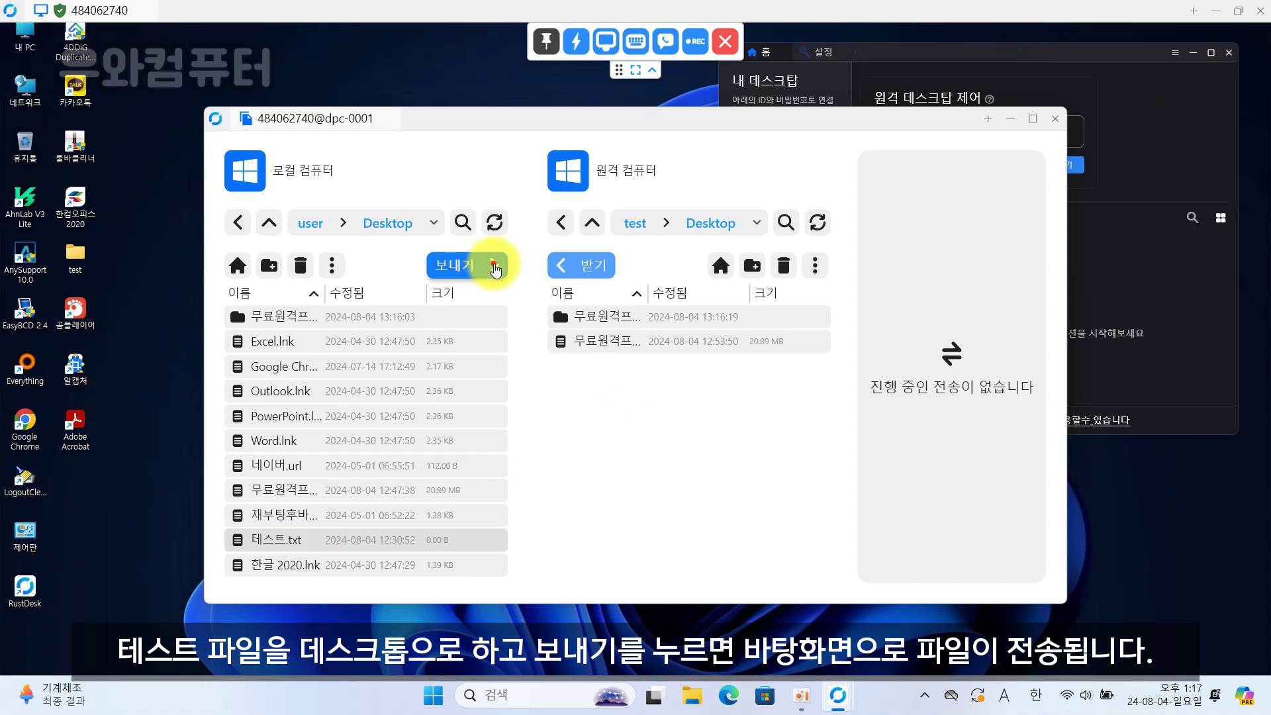
left_click(494, 267)
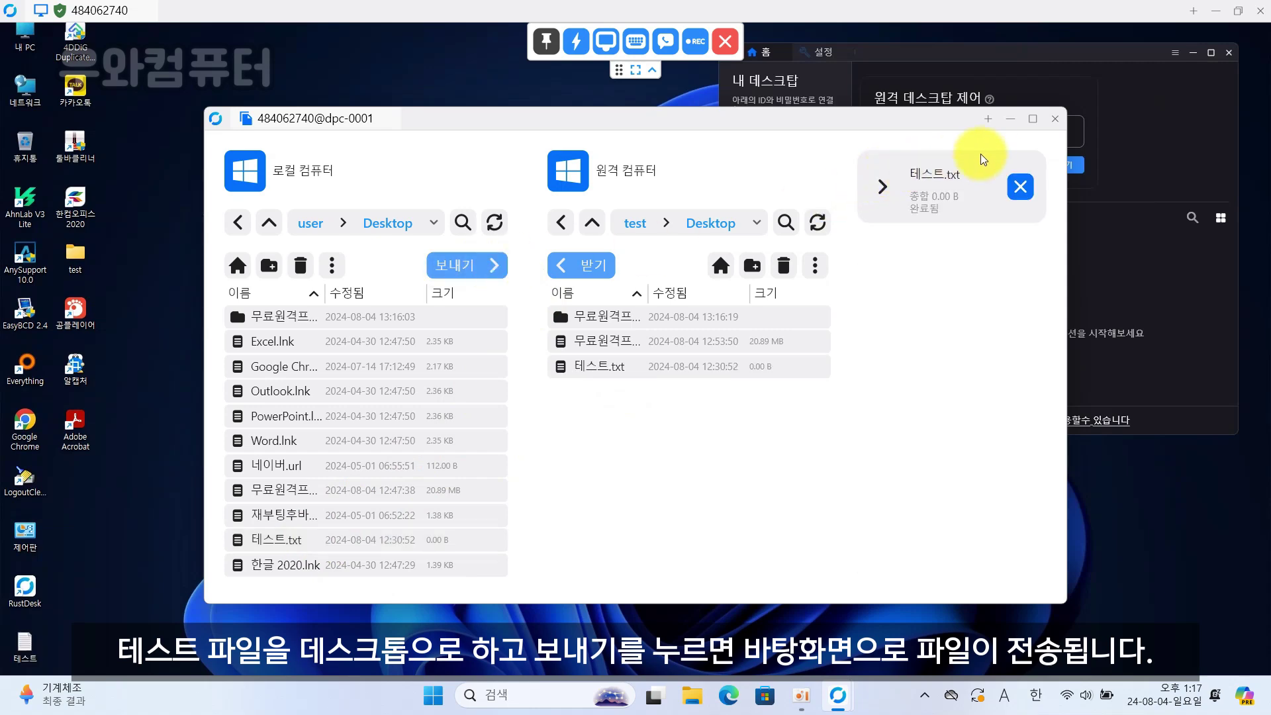
left_click(1053, 127)
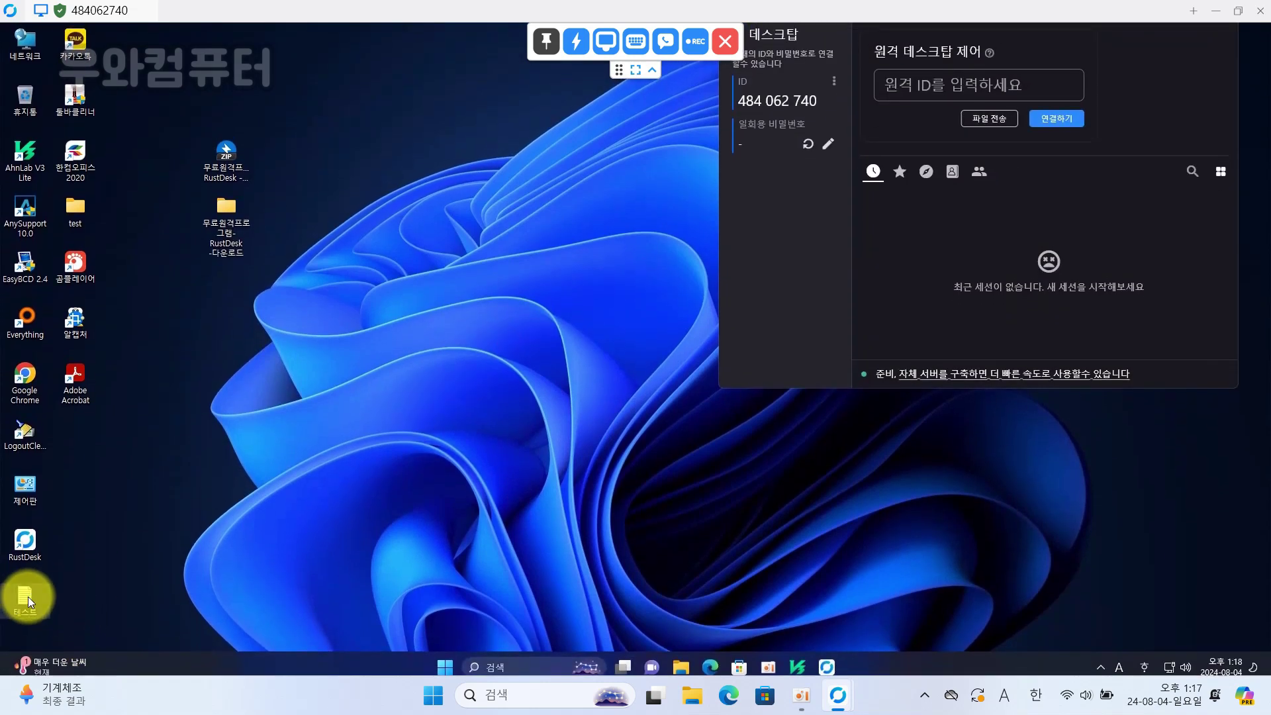
- Drag the 테스트 icon beside the other remote desktop items and expand the session toolbar
left_click_drag(28, 597, 226, 293)
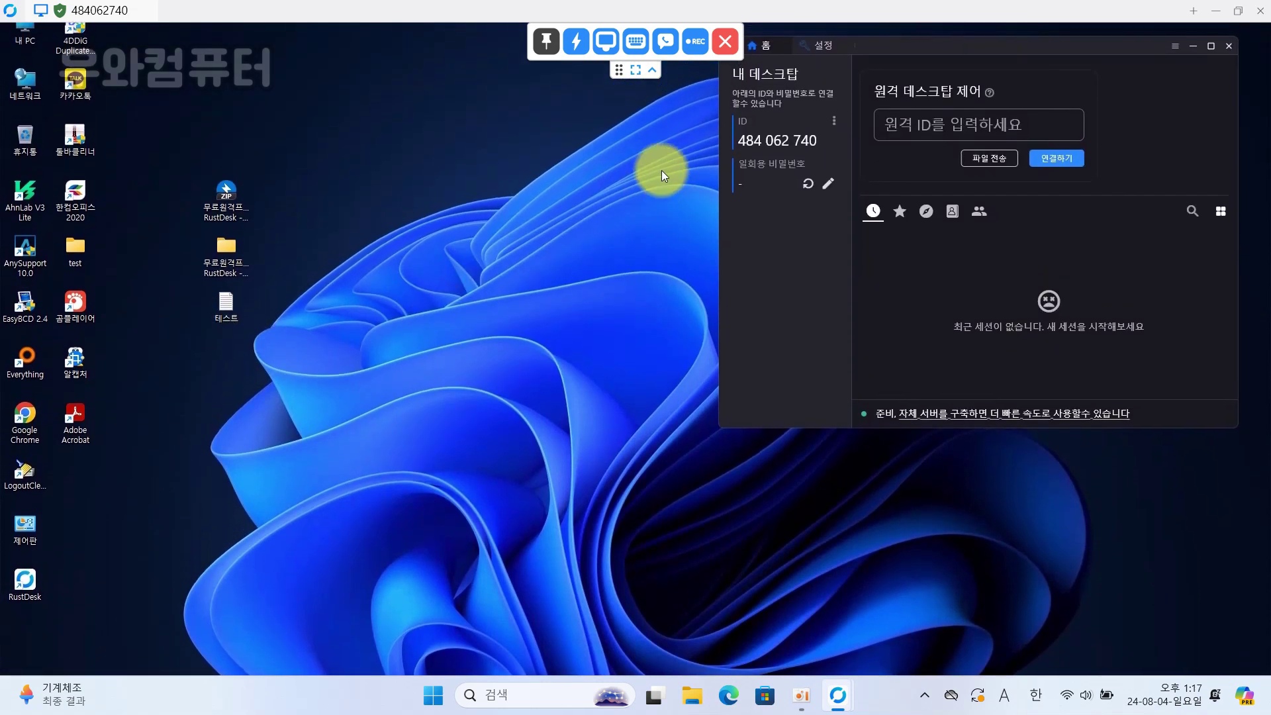
left_click(652, 69)
left_click(652, 31)
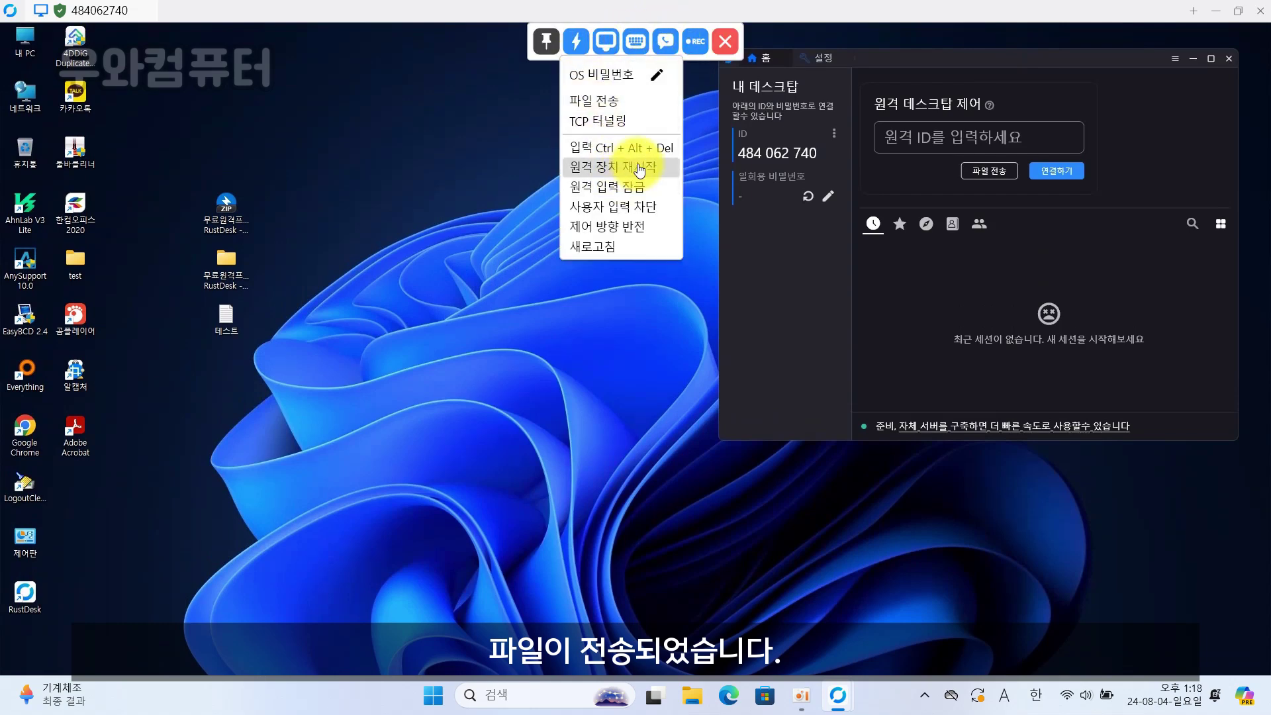
- Browse the display menu's 해상도 options, then the keyboard and chat menus
left_click(606, 44)
left_click(608, 46)
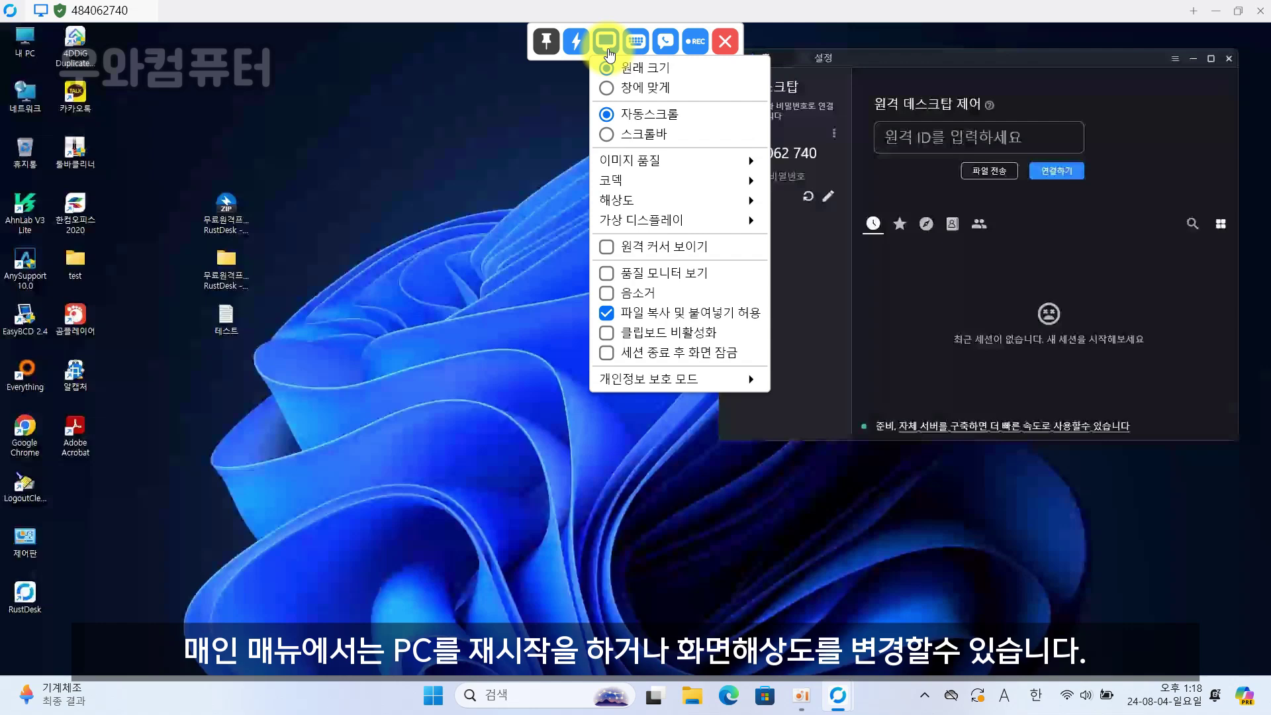
mouse_move(677, 200)
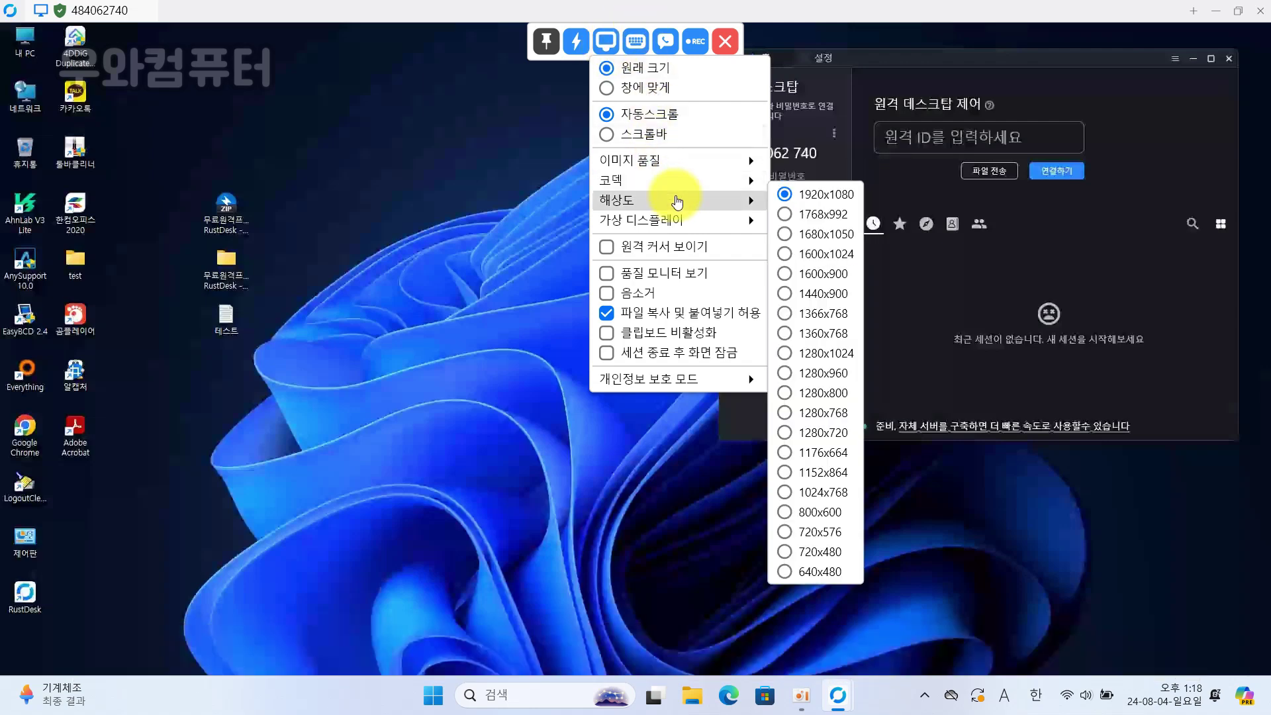
left_click(633, 42)
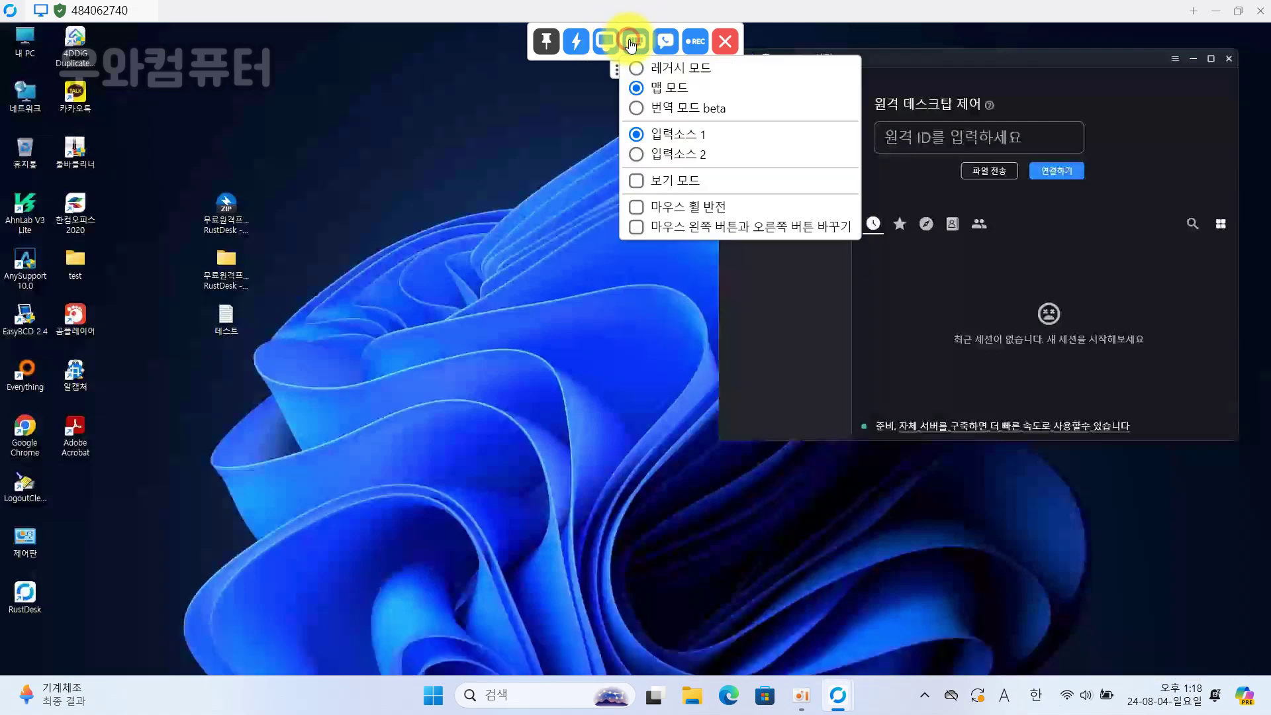
left_click(665, 43)
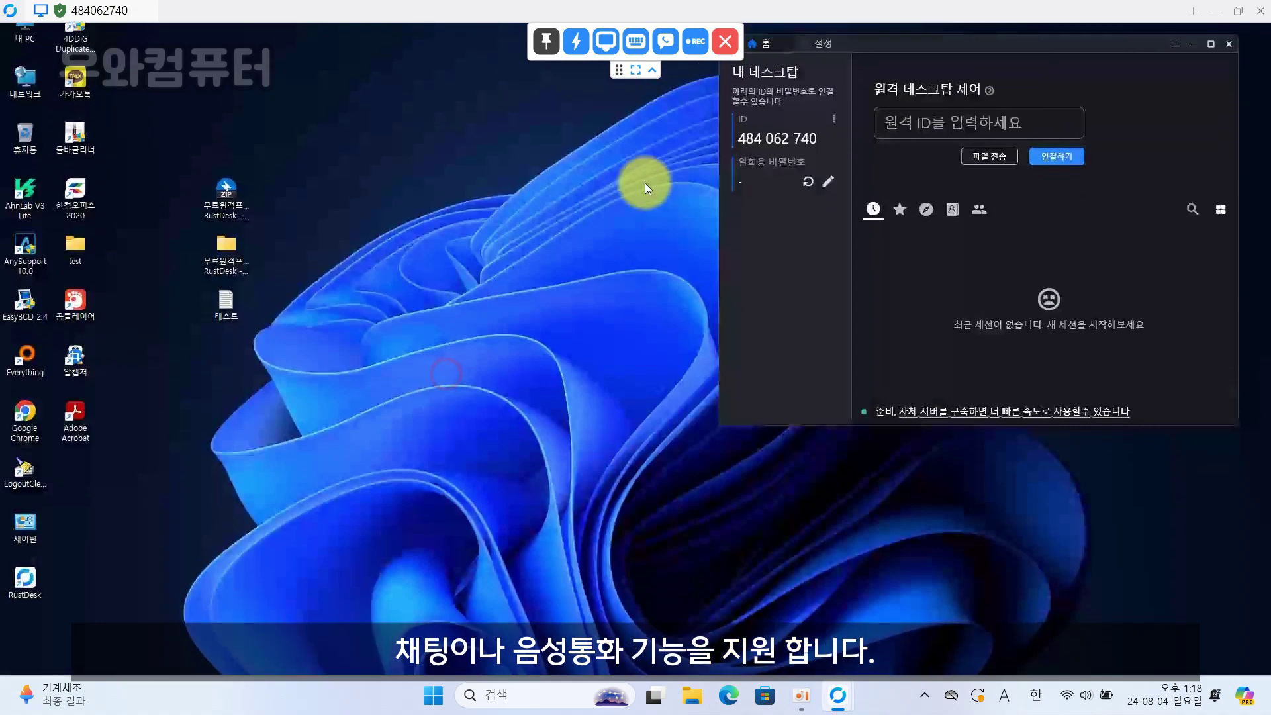
- Collapse the toolbar, try full-screen view, then maximize the session window again
left_click(652, 69)
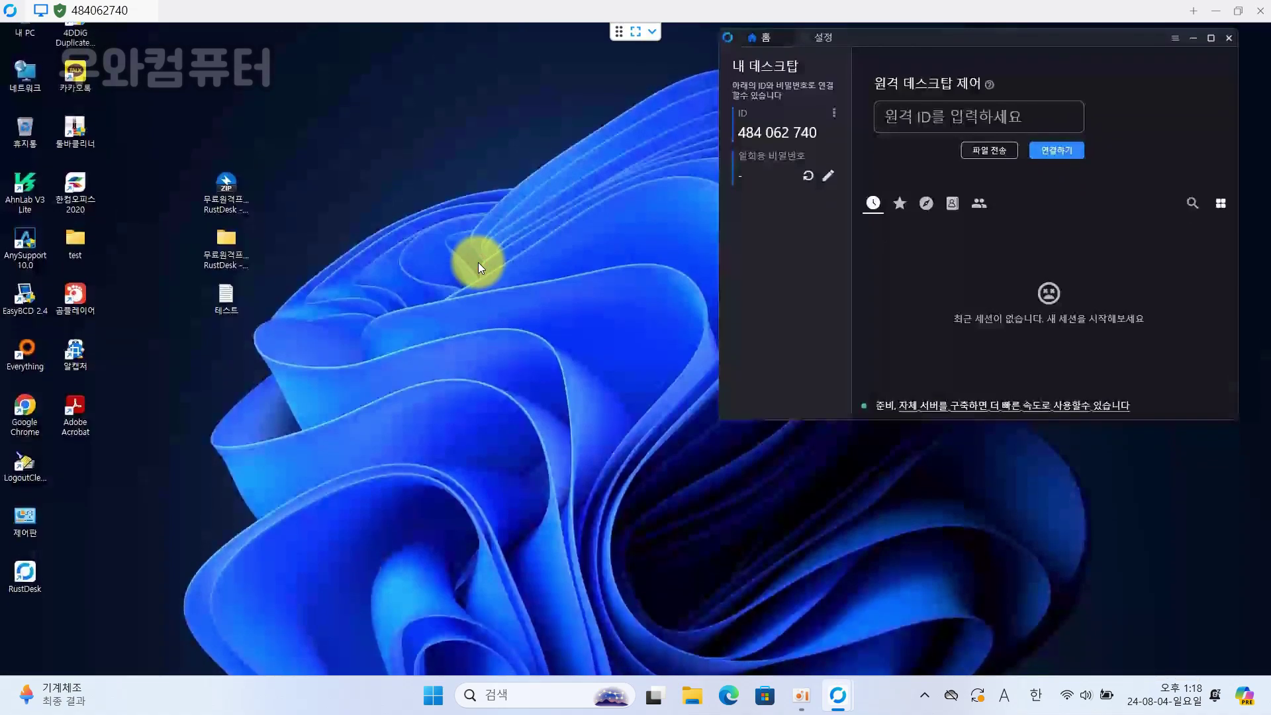
left_click(636, 31)
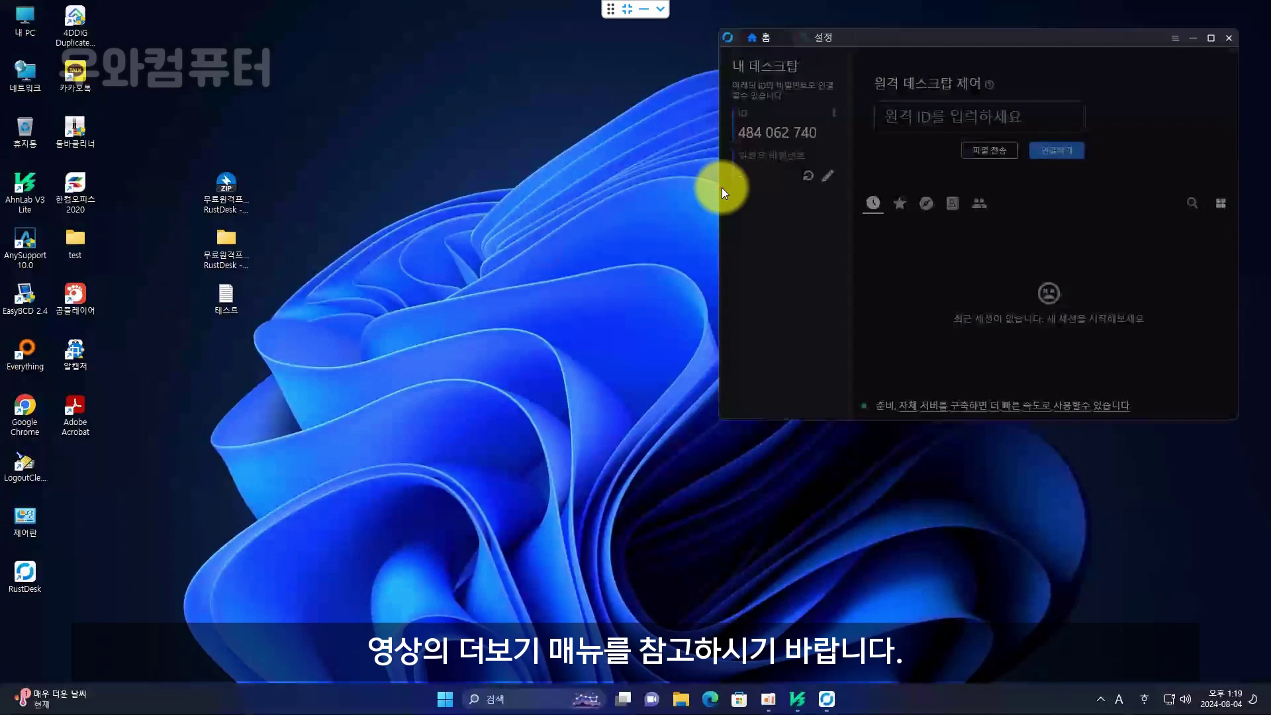
mouse_move(1006, 41)
left_mouse_down()
mouse_move(901, 51)
mouse_move(1026, 43)
left_mouse_up()
right_click(582, 384)
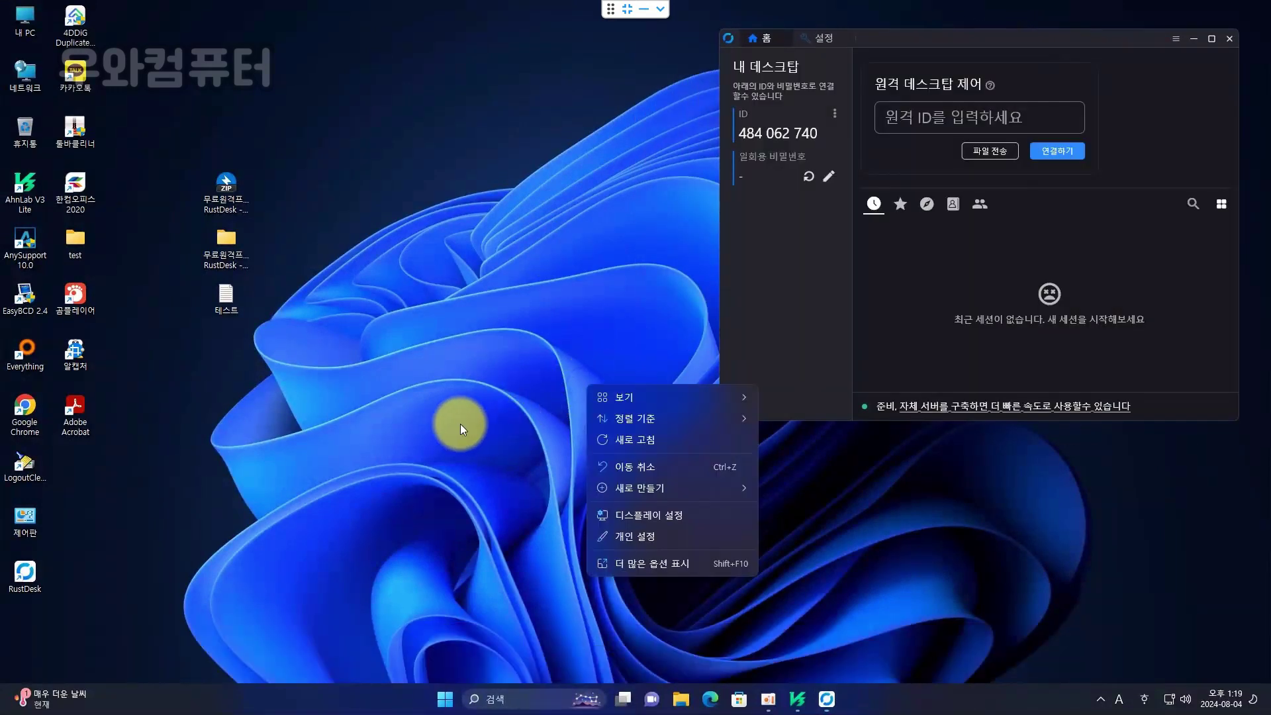
left_click(418, 421)
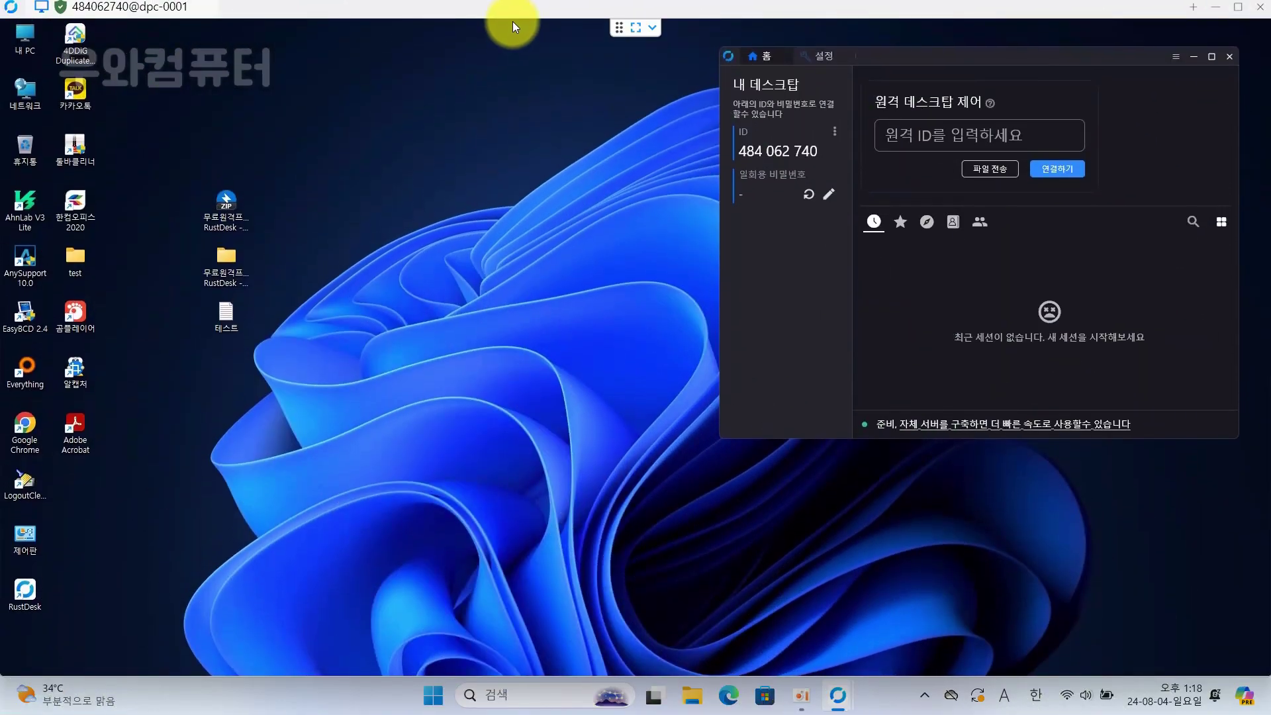
double_click(574, 4)
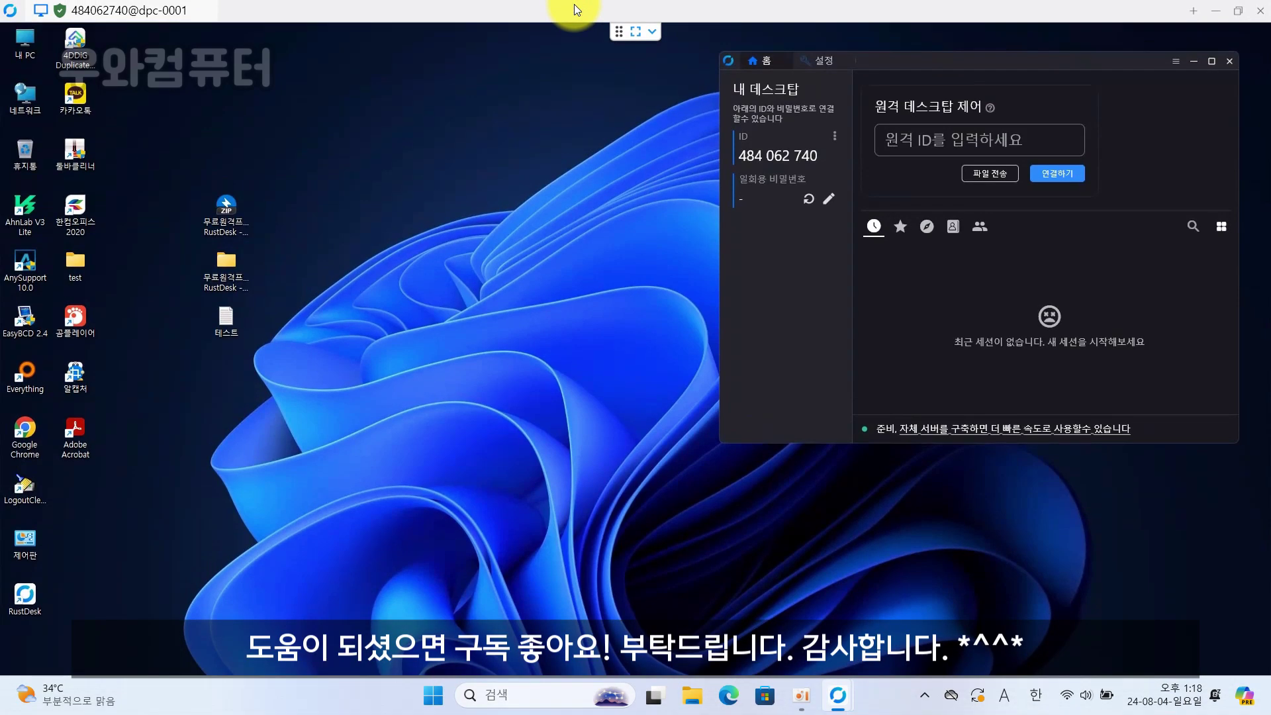